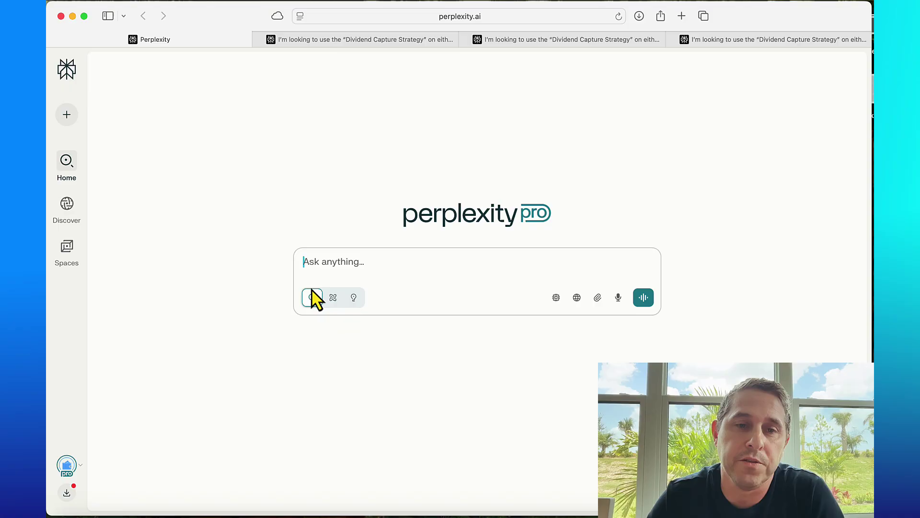
Browse the list of AI models and close it without changing the selected model
{"action": "mouse_move", "coordinate": [314, 301]}
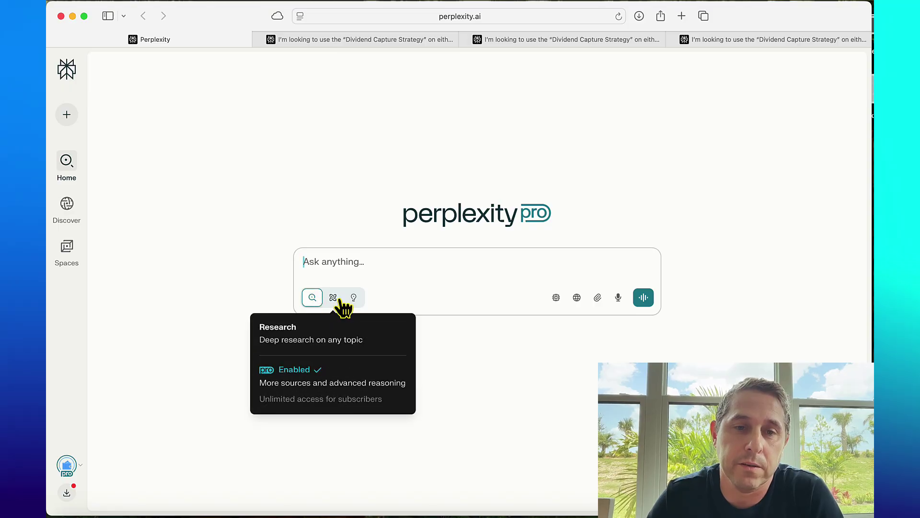
{"action": "mouse_move", "coordinate": [353, 298]}
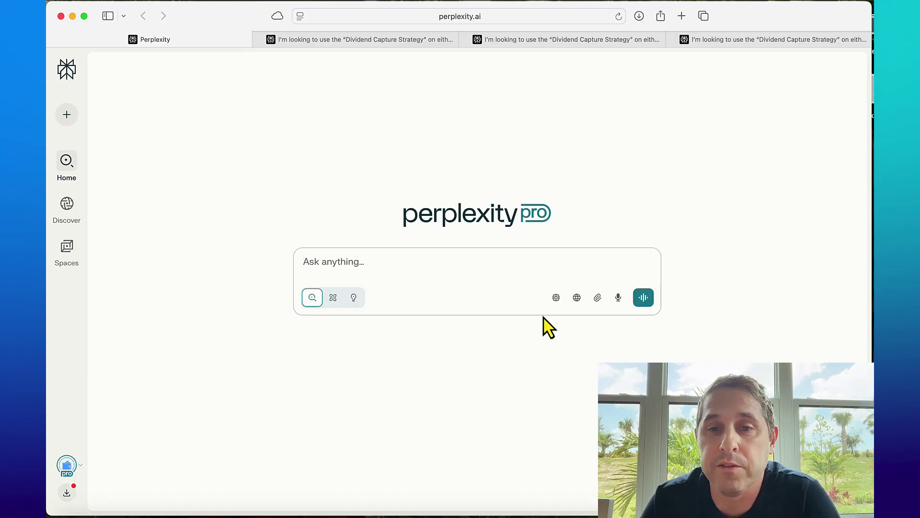
{"action": "left_click", "coordinate": [557, 298]}
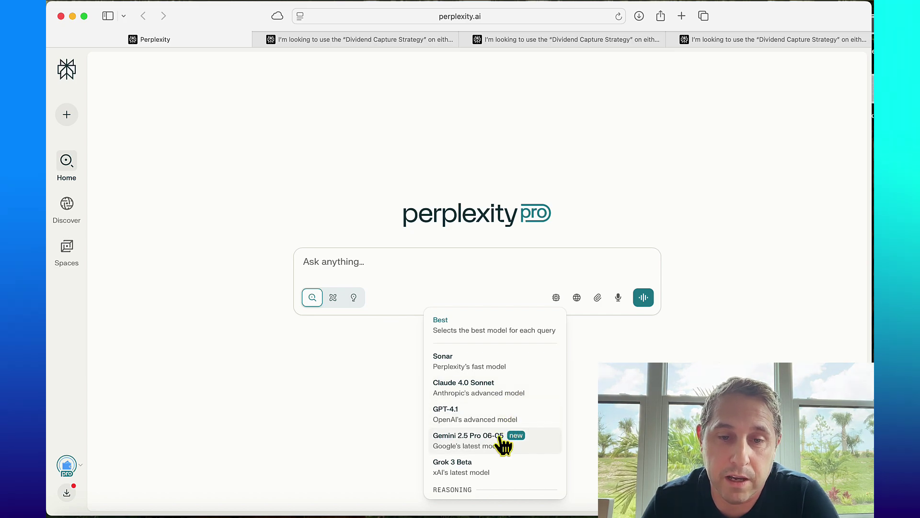
{"action": "scroll", "coordinate": [499, 421], "scroll_direction": "down", "scroll_amount": 3}
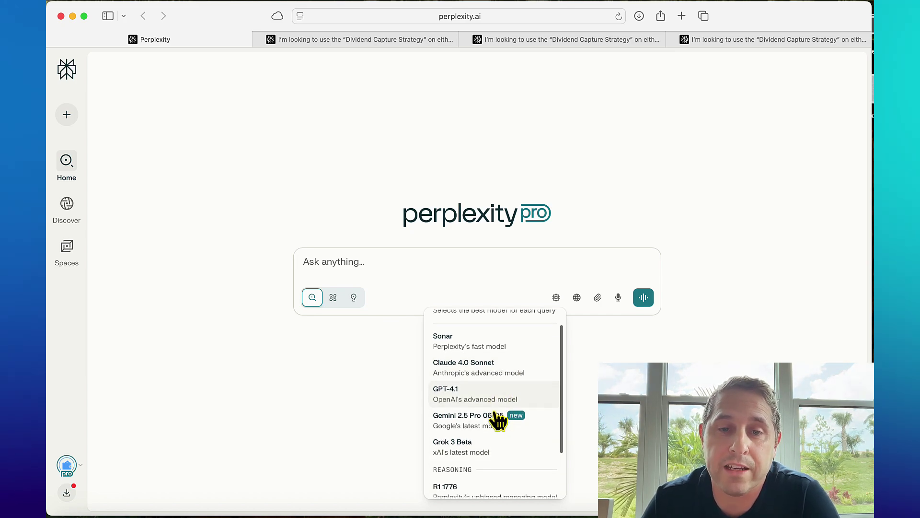
{"action": "scroll", "coordinate": [499, 421], "scroll_direction": "up", "scroll_amount": 3}
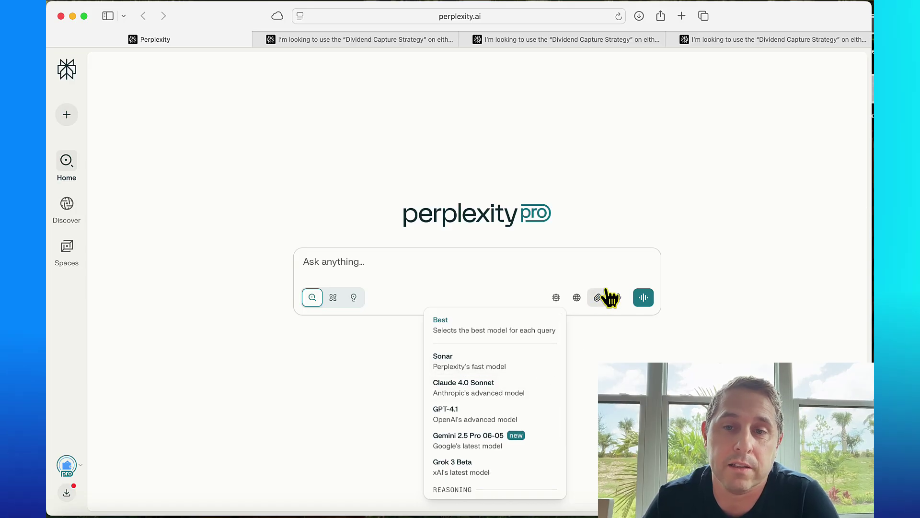
{"action": "left_click", "coordinate": [684, 274]}
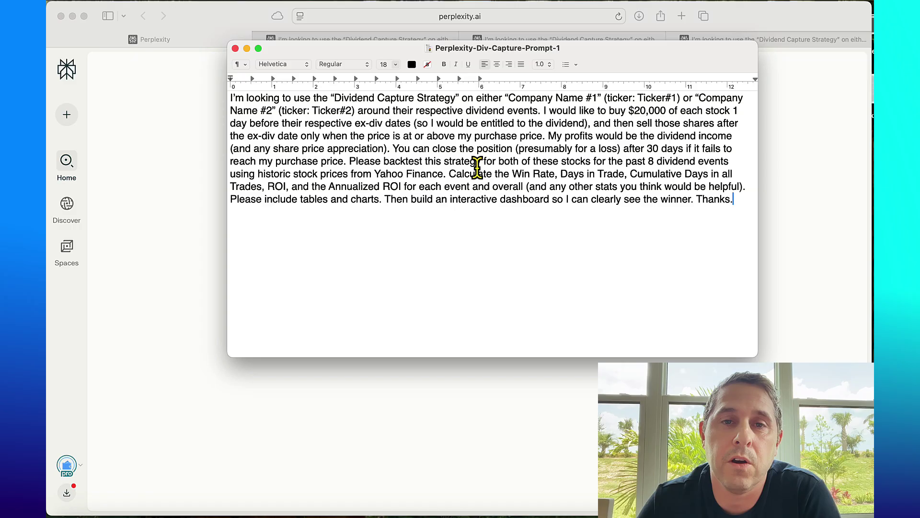
Replace the first company name and ticker placeholders with FedEx and FDX
{"action": "left_click_drag", "start_coordinate": [230, 99], "coordinate": [718, 206]}
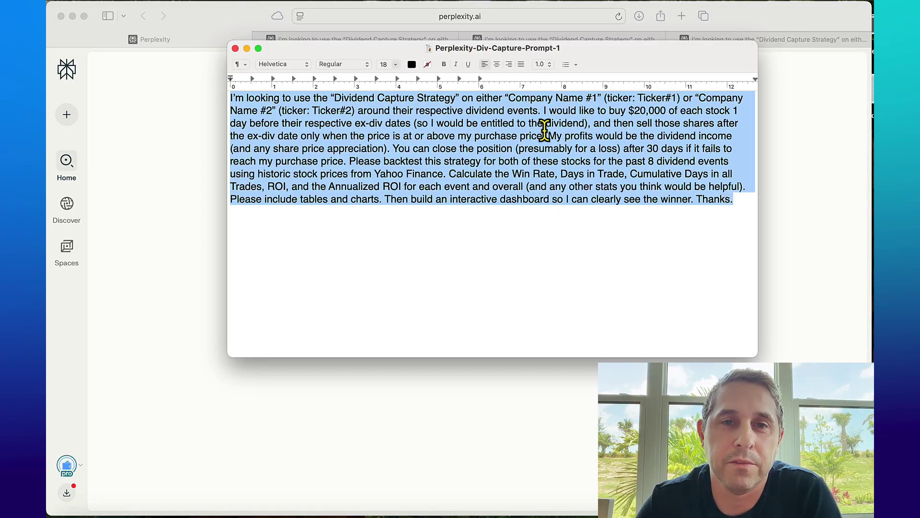
{"action": "left_click", "coordinate": [545, 134]}
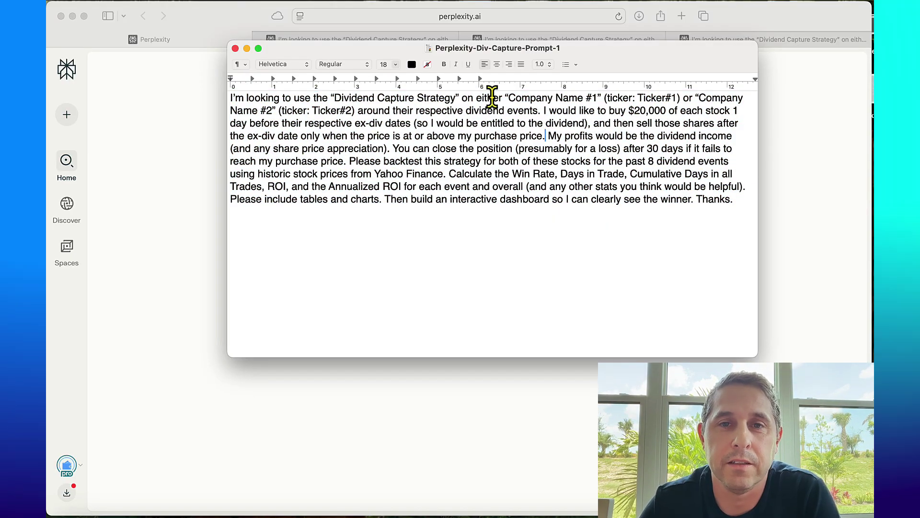
{"action": "left_click_drag", "start_coordinate": [509, 97], "coordinate": [597, 97]}
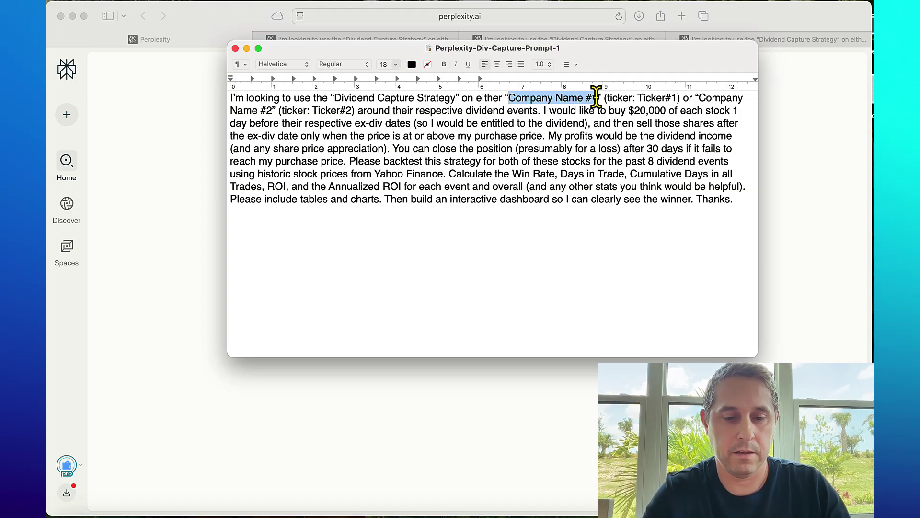
{"action": "type", "text": "FedEx"}
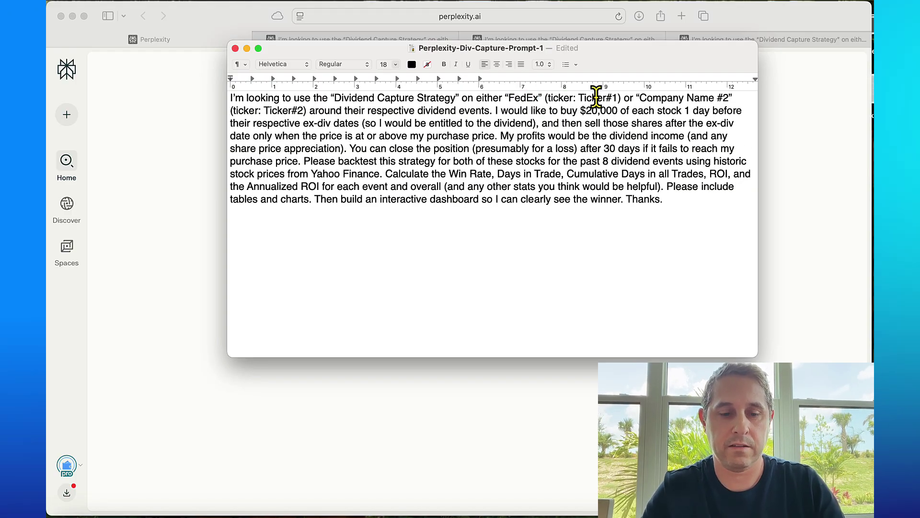
{"action": "type", "text": " Compa"}
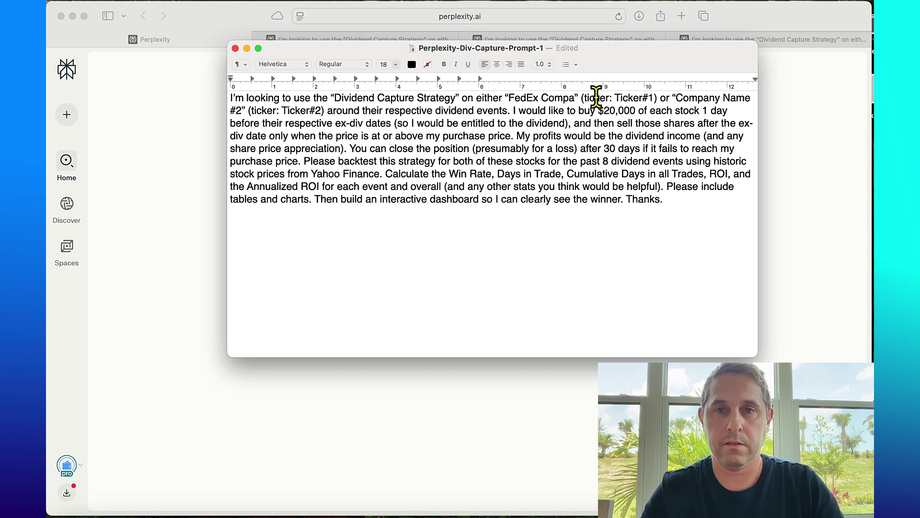
{"action": "type", "text": "ny"}
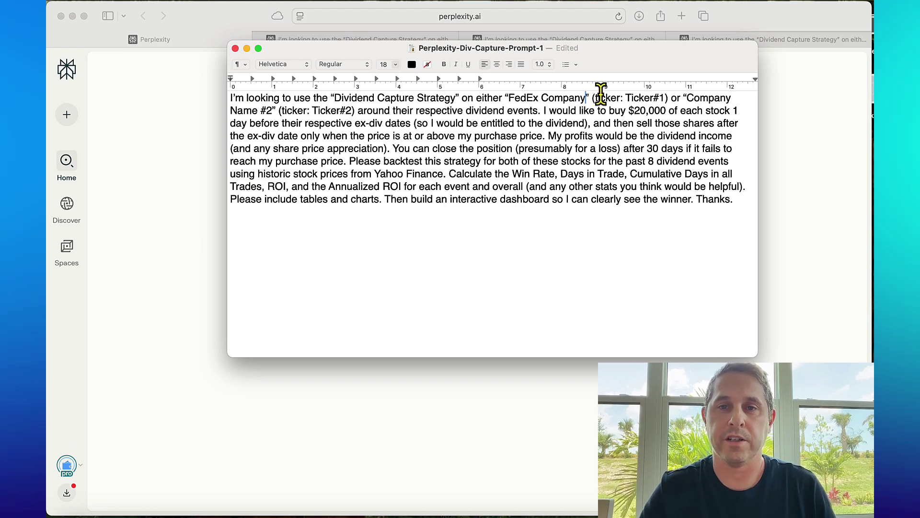
{"action": "key", "text": "BackSpace"}
{"action": "key", "text": "BackSpace"}
{"action": "key", "text": "BackSpace"}
{"action": "key", "text": "BackSpace"}
{"action": "key", "text": "BackSpace"}
{"action": "key", "text": "BackSpace"}
{"action": "key", "text": "BackSpace"}
{"action": "key", "text": "BackSpace"}
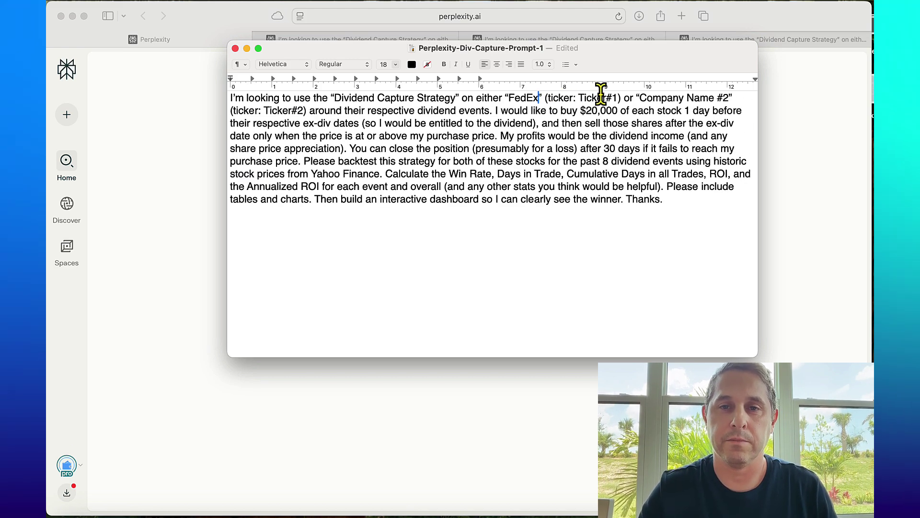
{"action": "left_click_drag", "start_coordinate": [578, 96], "coordinate": [615, 91]}
{"action": "type", "text": "FDX"}
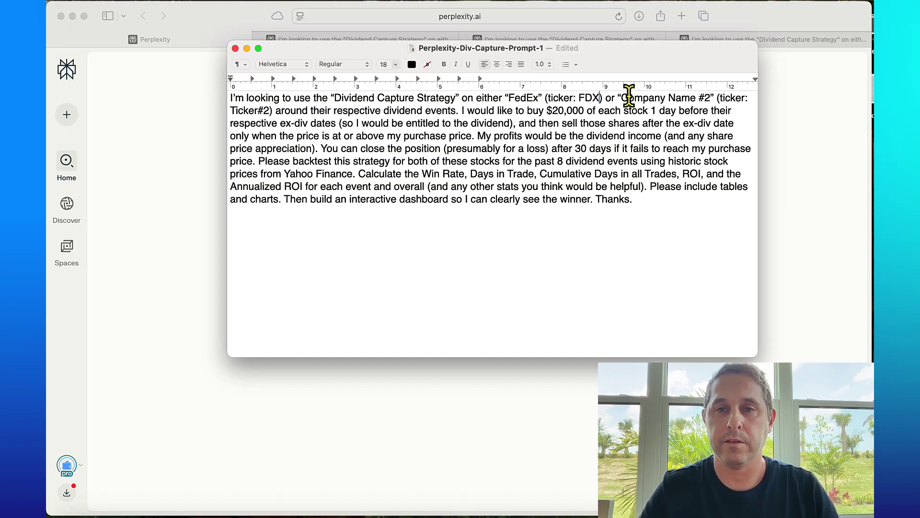
Replace the second company placeholder with 'United Parcel Service' (ticker: UPS) and select the whole prompt
{"action": "left_click_drag", "start_coordinate": [666, 93], "coordinate": [707, 99]}
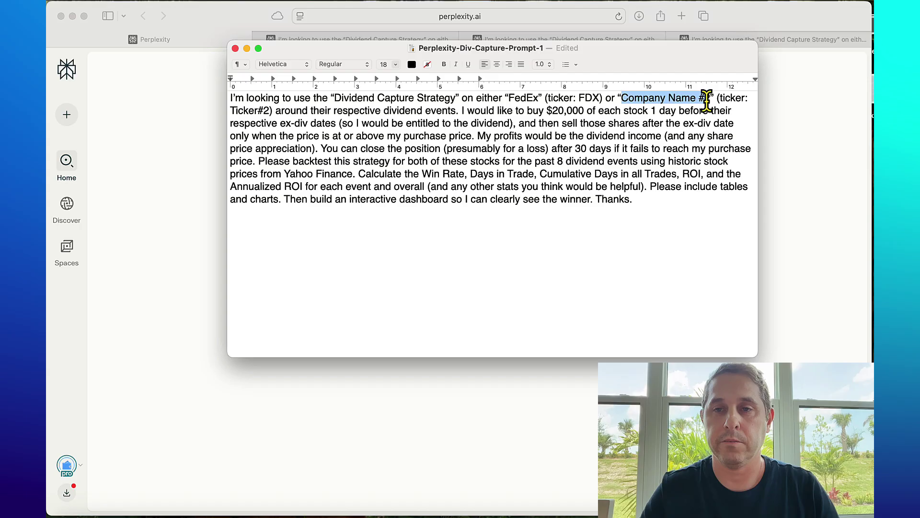
{"action": "type", "text": "United"}
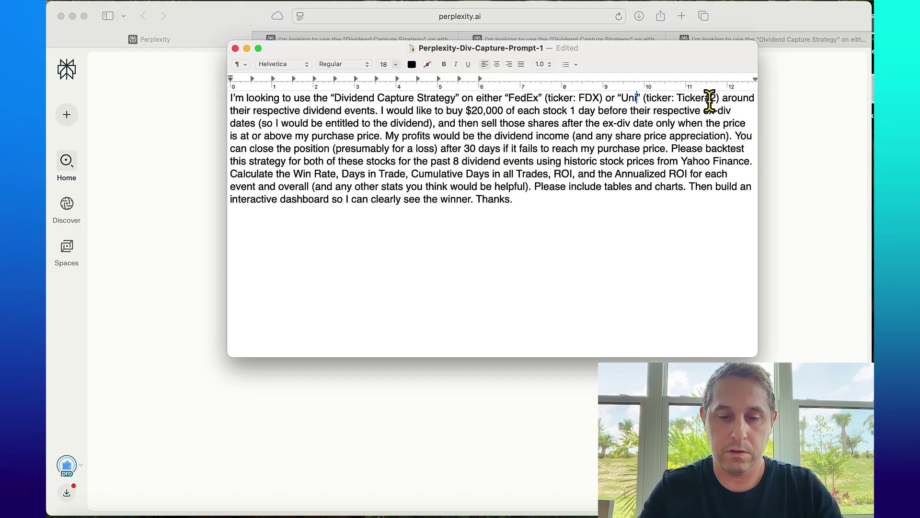
{"action": "type", "text": " Parcel "}
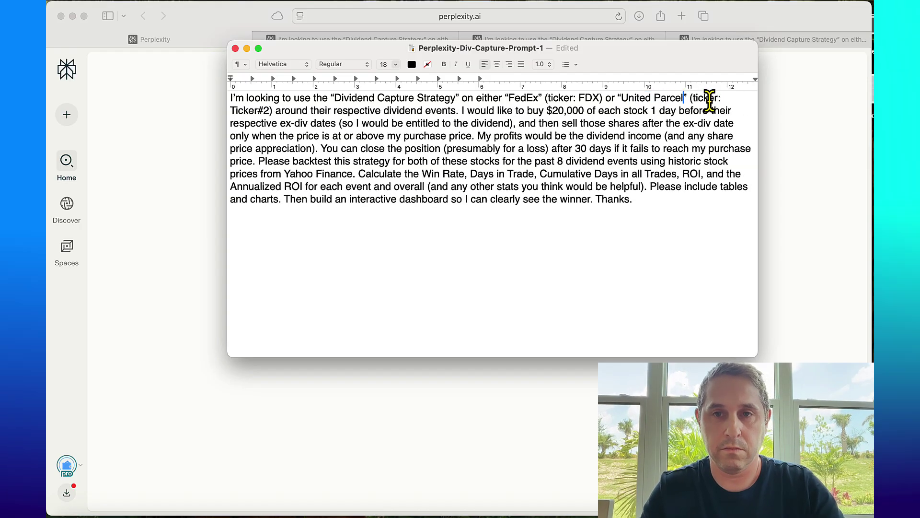
{"action": "type", "text": "Service” (ticker: "}
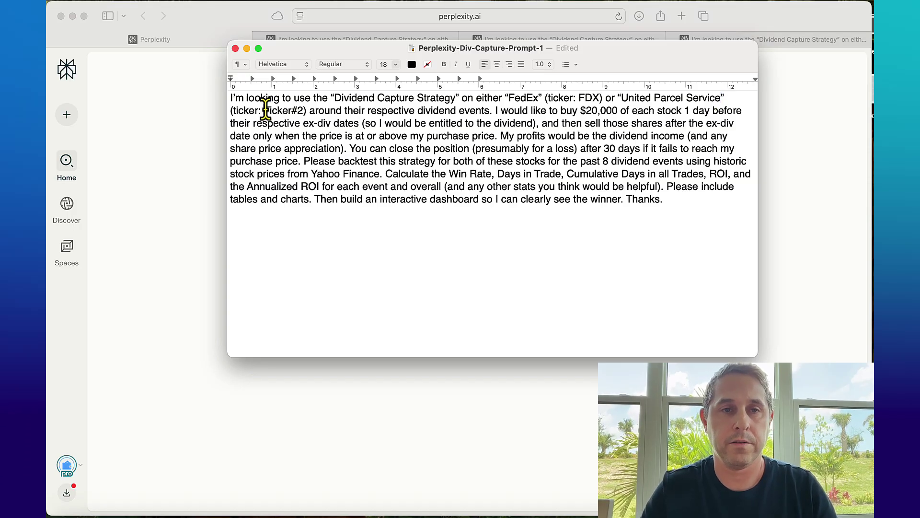
{"action": "type", "text": "UPS"}
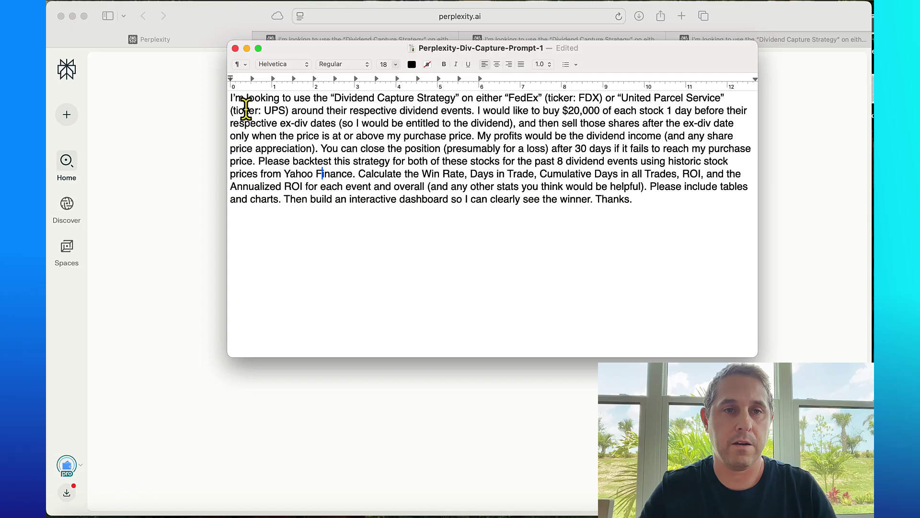
{"action": "left_click_drag", "start_coordinate": [231, 98], "coordinate": [631, 200]}
{"action": "key", "text": "super+c"}
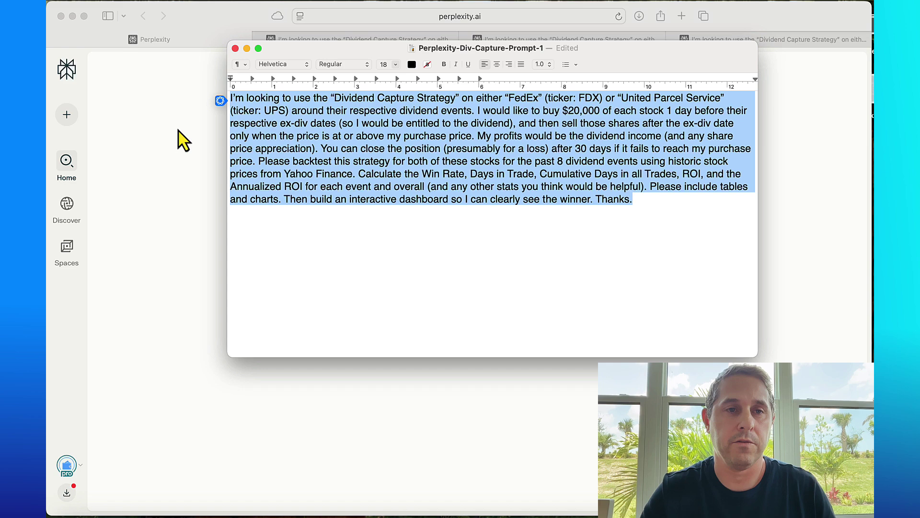
Paste the FedEx/UPS prompt into Perplexity's Ask anything box and submit it in Labs mode
{"action": "left_click", "coordinate": [179, 154]}
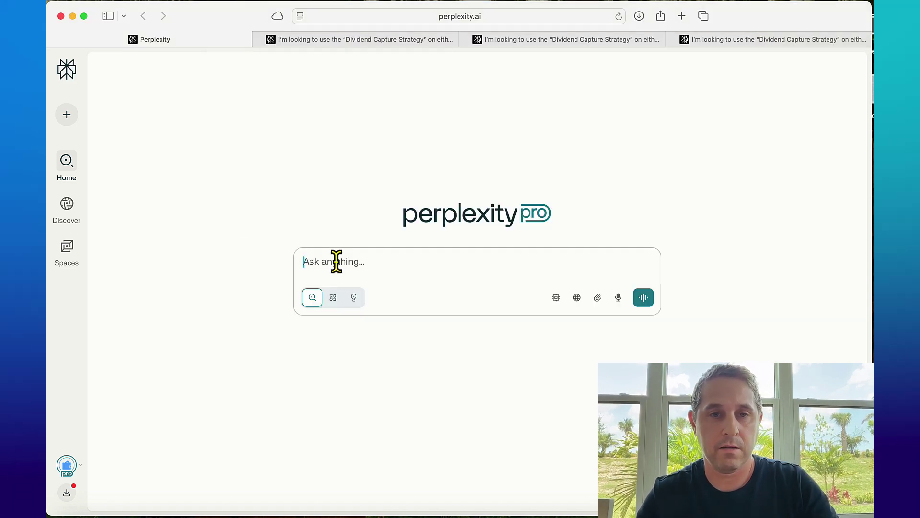
{"action": "key", "text": "super+v"}
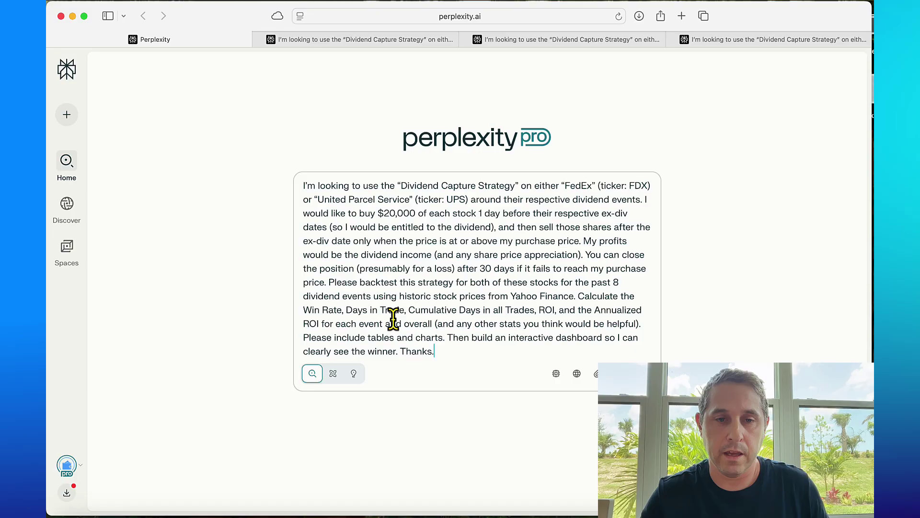
{"action": "left_click", "coordinate": [354, 374]}
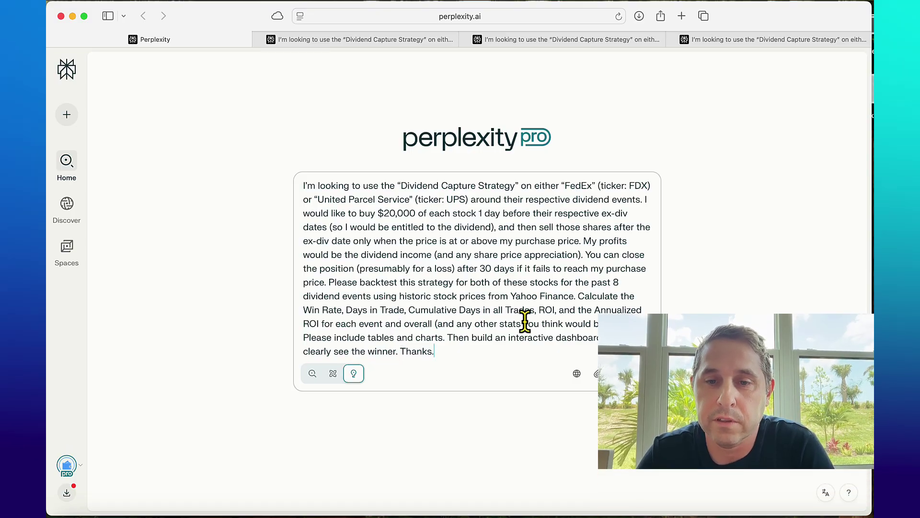
{"action": "left_click", "coordinate": [644, 374]}
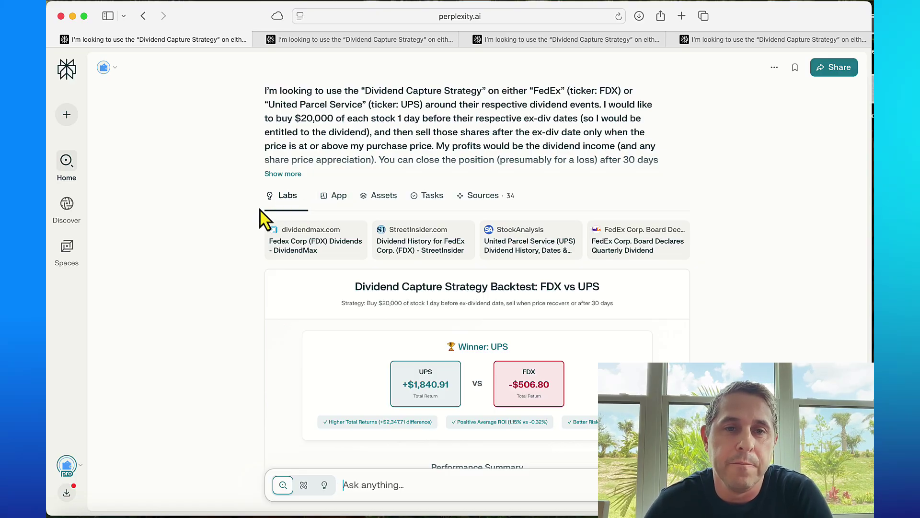
Scroll from the Overall Strategy Performance table to Individual Trade Performance Analysis, showing FDX $837.76 and UPS $2,065.89 dividend income
{"action": "scroll", "coordinate": [234, 328], "scroll_direction": "down", "scroll_amount": 3}
{"action": "scroll", "coordinate": [243, 299], "scroll_direction": "down", "scroll_amount": 5}
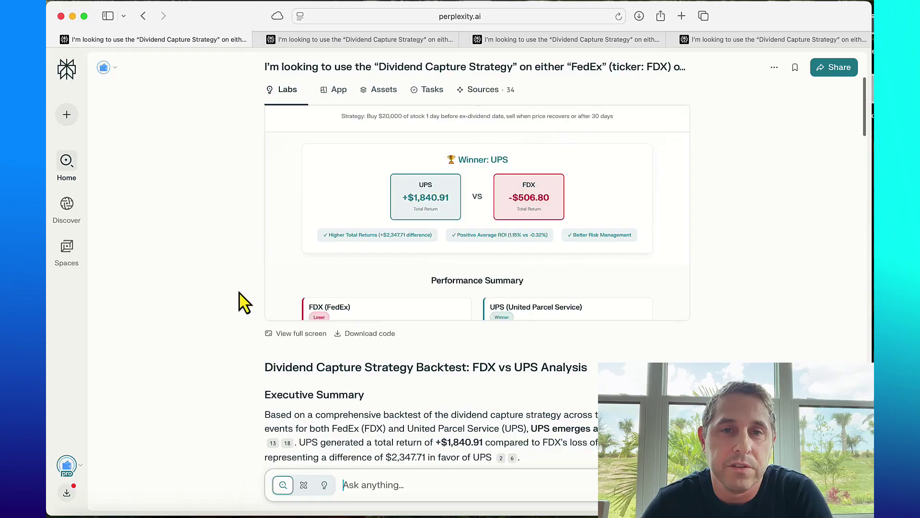
{"action": "scroll", "coordinate": [336, 254], "scroll_direction": "down", "scroll_amount": 6}
{"action": "scroll", "coordinate": [358, 245], "scroll_direction": "down", "scroll_amount": 15}
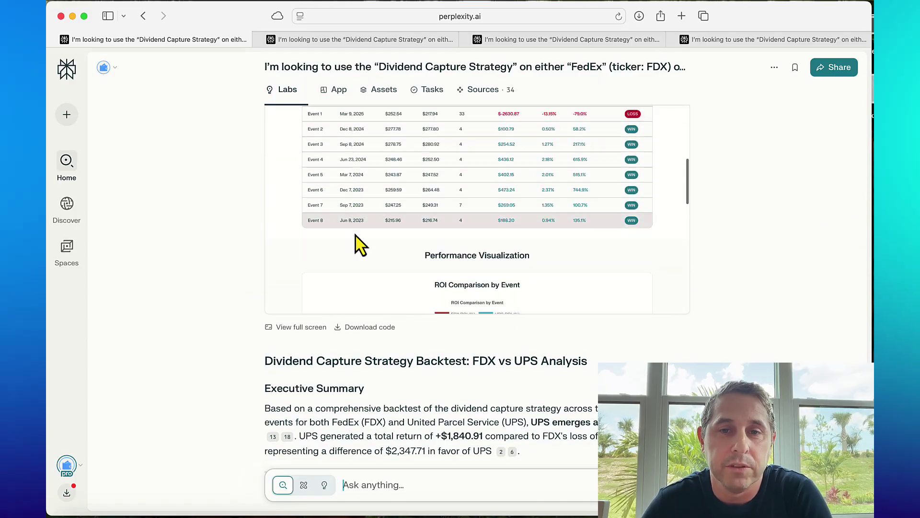
{"action": "scroll", "coordinate": [355, 237], "scroll_direction": "down", "scroll_amount": 5}
{"action": "scroll", "coordinate": [319, 263], "scroll_direction": "down", "scroll_amount": 10}
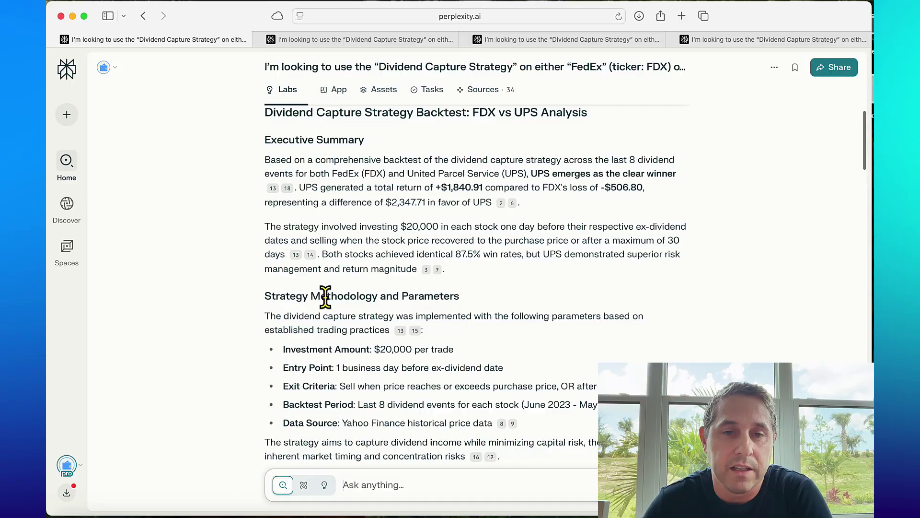
{"action": "scroll", "coordinate": [271, 297], "scroll_direction": "down", "scroll_amount": 3}
{"action": "scroll", "coordinate": [257, 315], "scroll_direction": "down", "scroll_amount": 2}
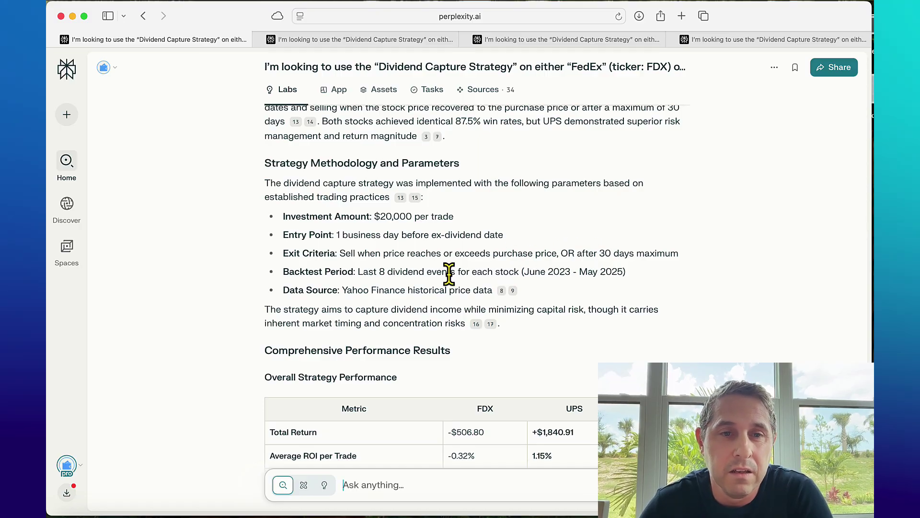
{"action": "scroll", "coordinate": [449, 274], "scroll_direction": "down", "scroll_amount": 2}
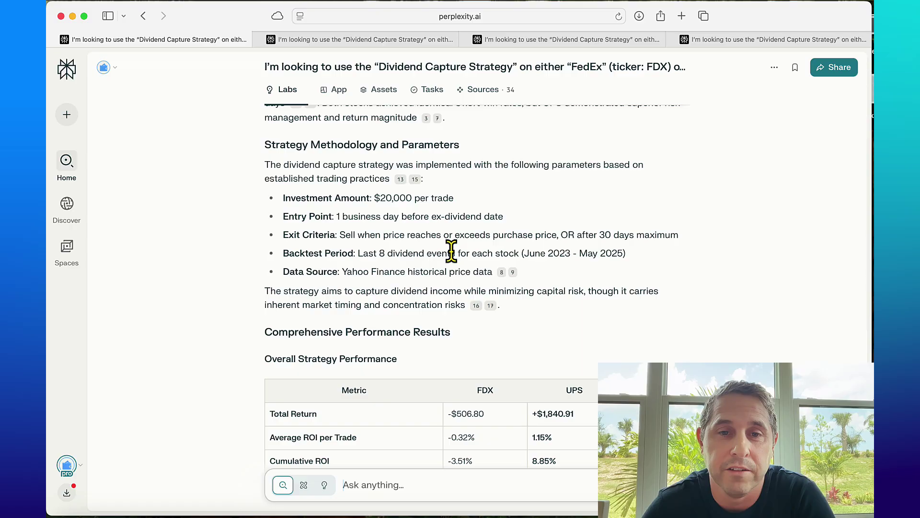
{"action": "scroll", "coordinate": [451, 250], "scroll_direction": "down", "scroll_amount": 2}
{"action": "scroll", "coordinate": [446, 257], "scroll_direction": "down", "scroll_amount": 5}
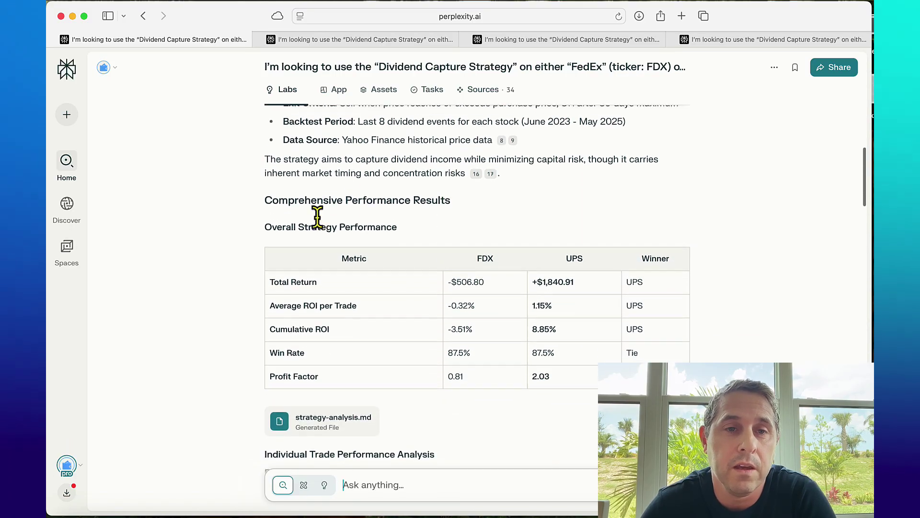
{"action": "scroll", "coordinate": [230, 240], "scroll_direction": "down", "scroll_amount": 3}
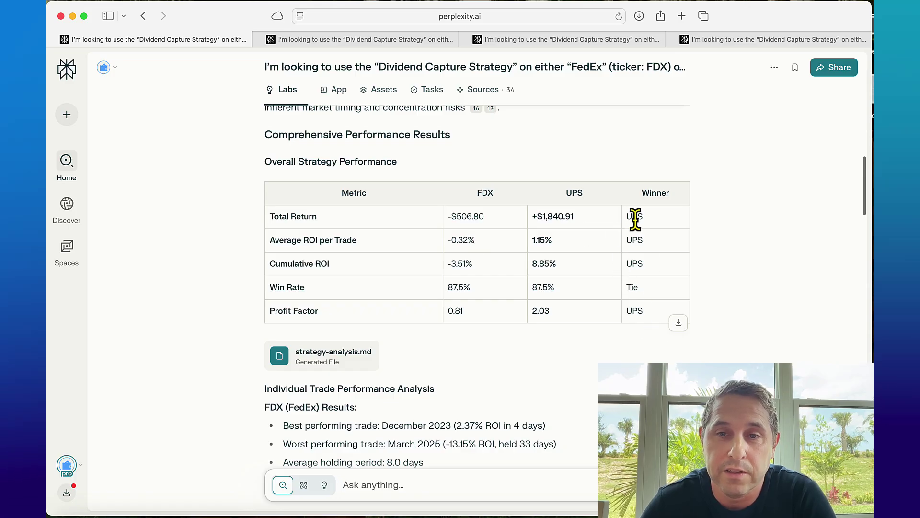
{"action": "scroll", "coordinate": [642, 235], "scroll_direction": "down", "scroll_amount": 10}
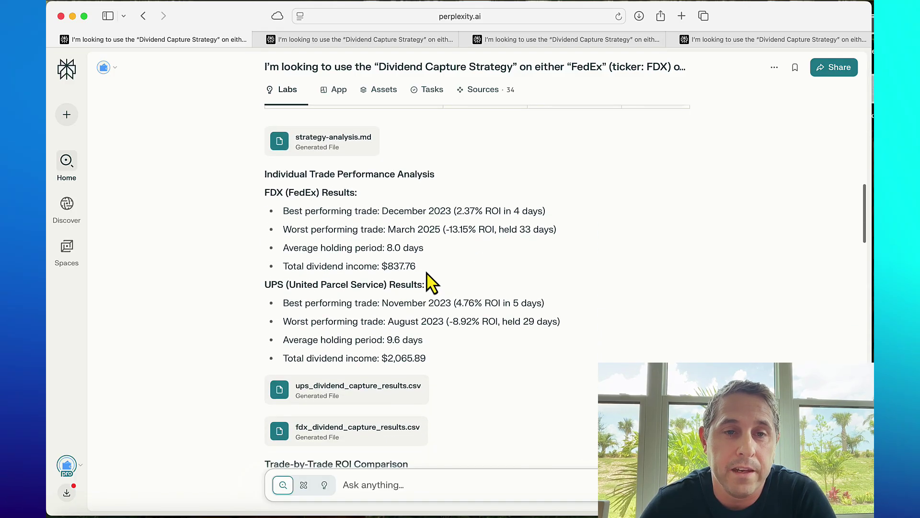
Scroll past the ROI comparison chart, risk analysis and key metrics chart to Investment Recommendations
{"action": "scroll", "coordinate": [286, 235], "scroll_direction": "down", "scroll_amount": 15}
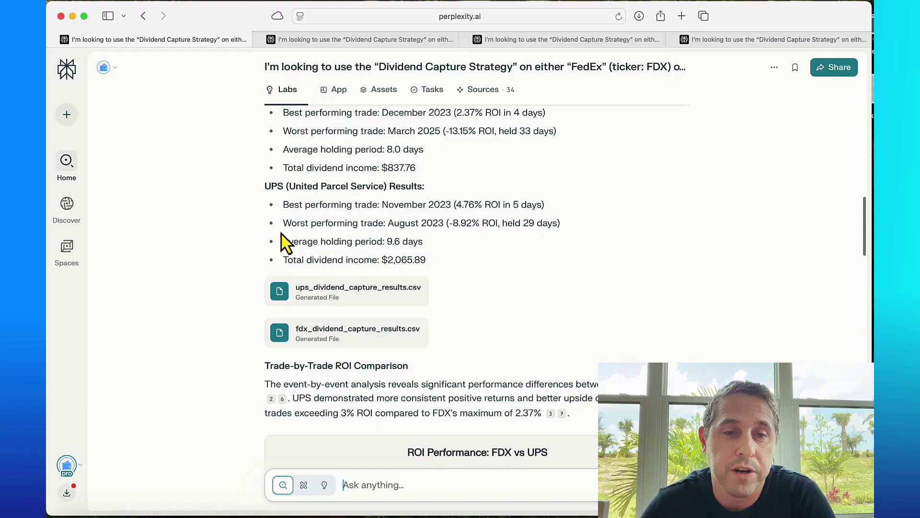
{"action": "scroll", "coordinate": [273, 259], "scroll_direction": "down", "scroll_amount": 11}
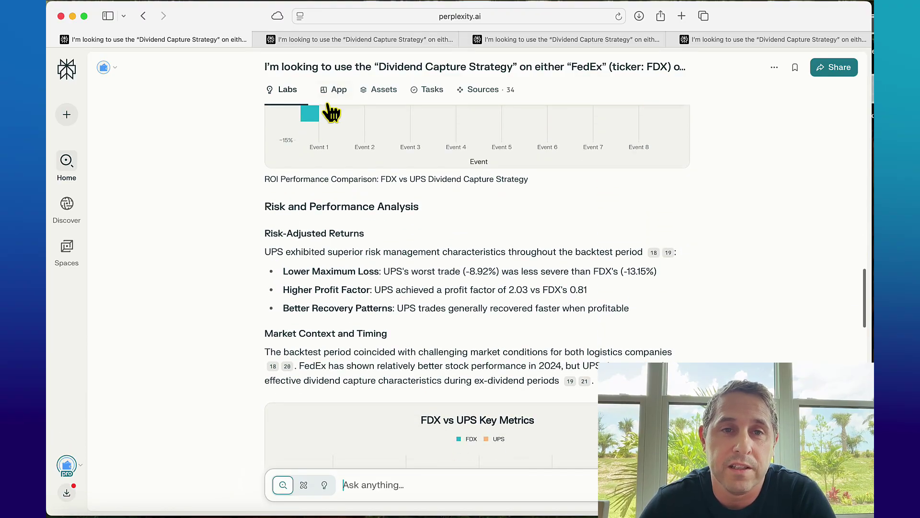
{"action": "scroll", "coordinate": [243, 273], "scroll_direction": "down", "scroll_amount": 18}
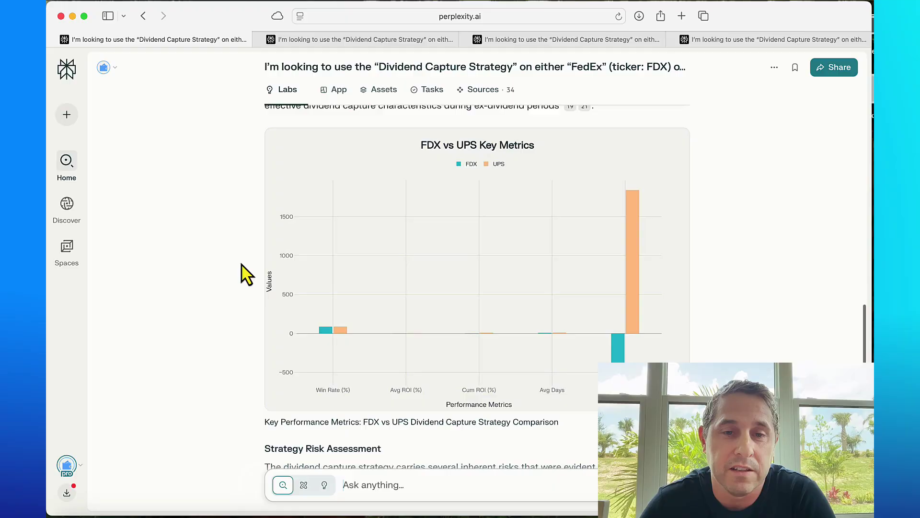
{"action": "scroll", "coordinate": [247, 273], "scroll_direction": "down", "scroll_amount": 7}
{"action": "scroll", "coordinate": [247, 274], "scroll_direction": "down", "scroll_amount": 14}
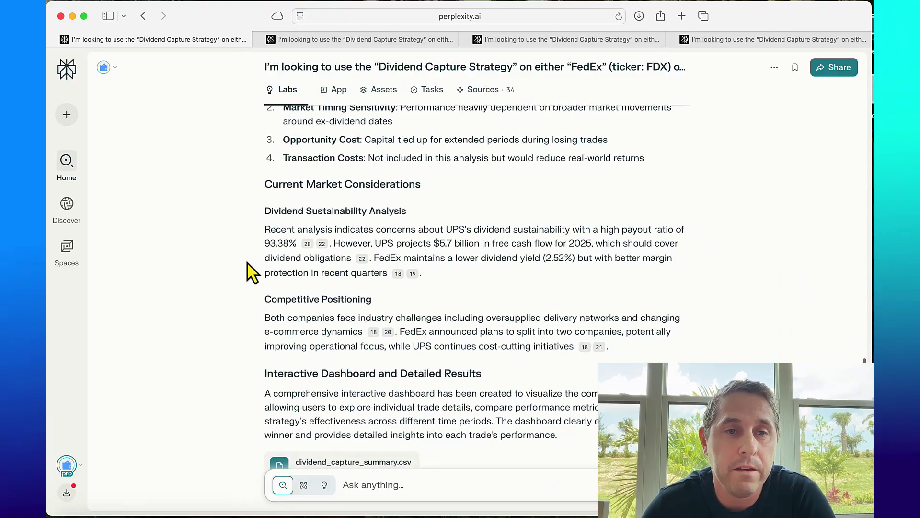
Scroll down to the Conclusion favouring UPS, then back up to the ROI chart
{"action": "scroll", "coordinate": [253, 271], "scroll_direction": "down", "scroll_amount": 3}
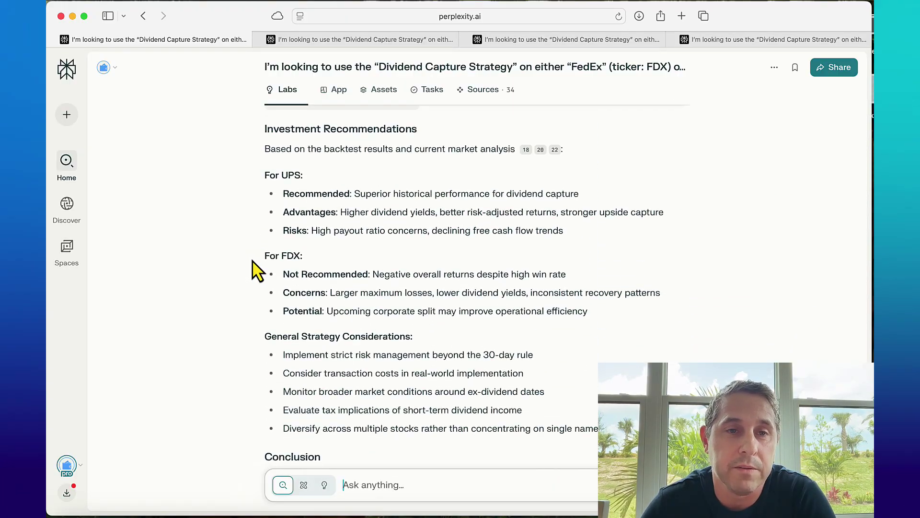
{"action": "scroll", "coordinate": [258, 272], "scroll_direction": "down", "scroll_amount": 1}
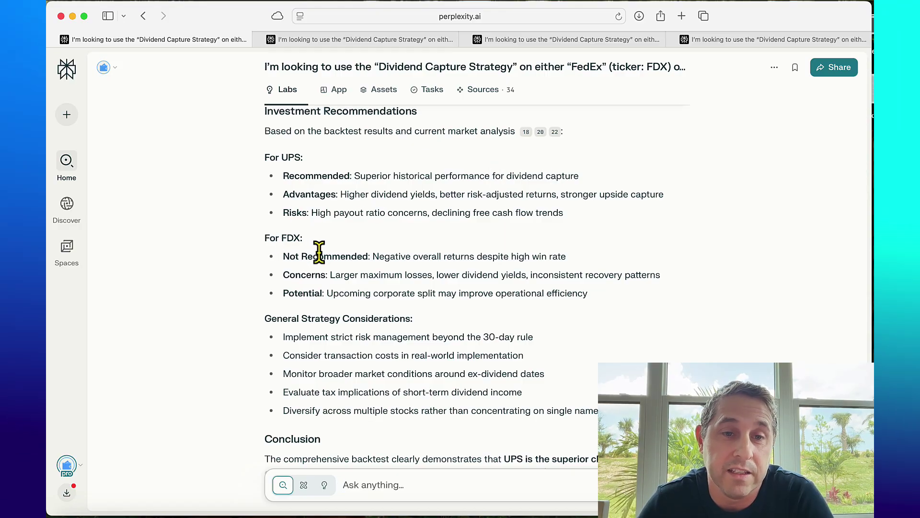
{"action": "scroll", "coordinate": [306, 355], "scroll_direction": "down", "scroll_amount": 5}
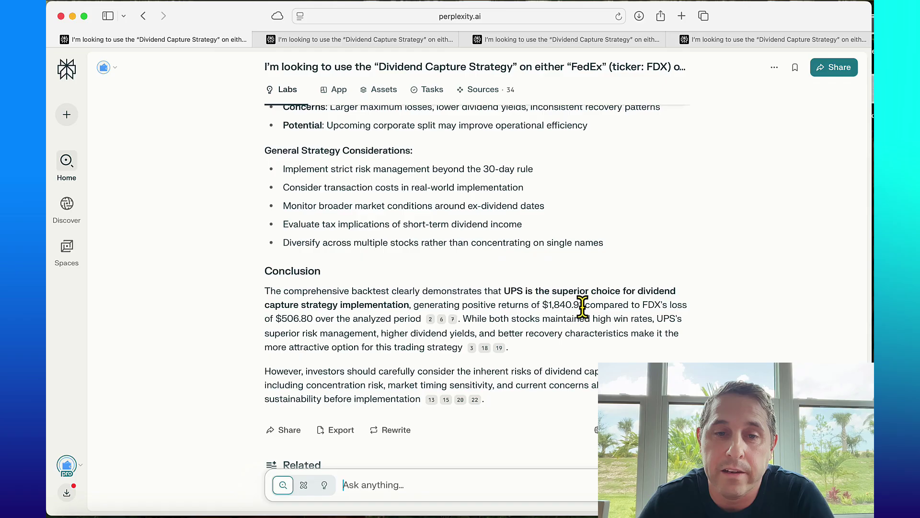
{"action": "scroll", "coordinate": [369, 286], "scroll_direction": "up", "scroll_amount": 10}
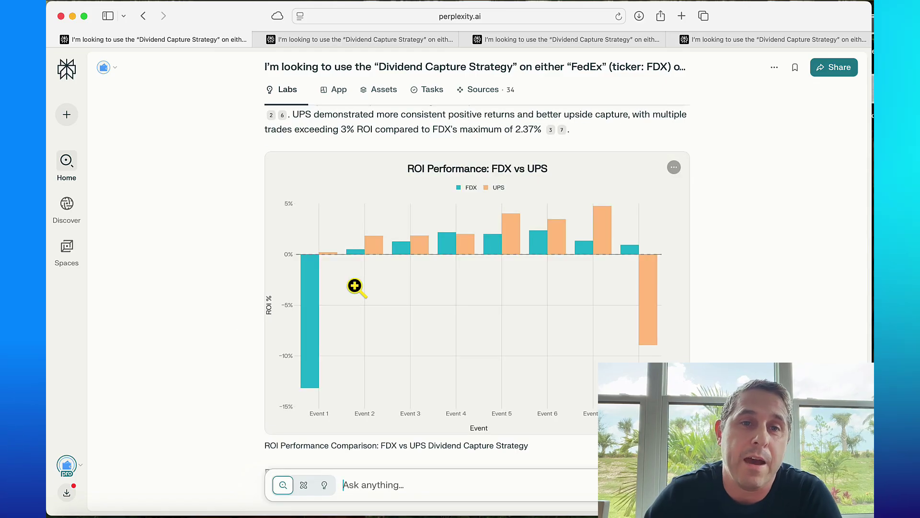
Open the App dashboard and scroll through the Winner and Performance Summary cards to Individual Trade Results
{"action": "left_click", "coordinate": [335, 94]}
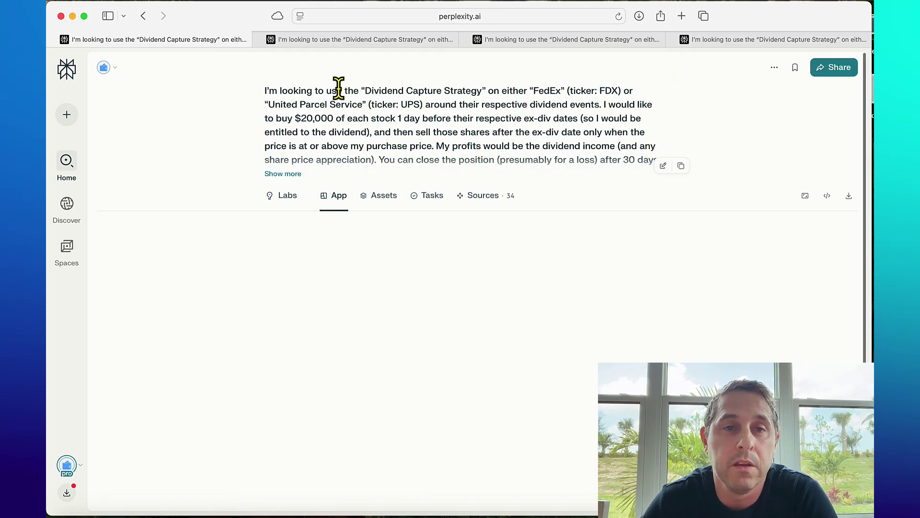
{"action": "scroll", "coordinate": [235, 328], "scroll_direction": "down", "scroll_amount": 2}
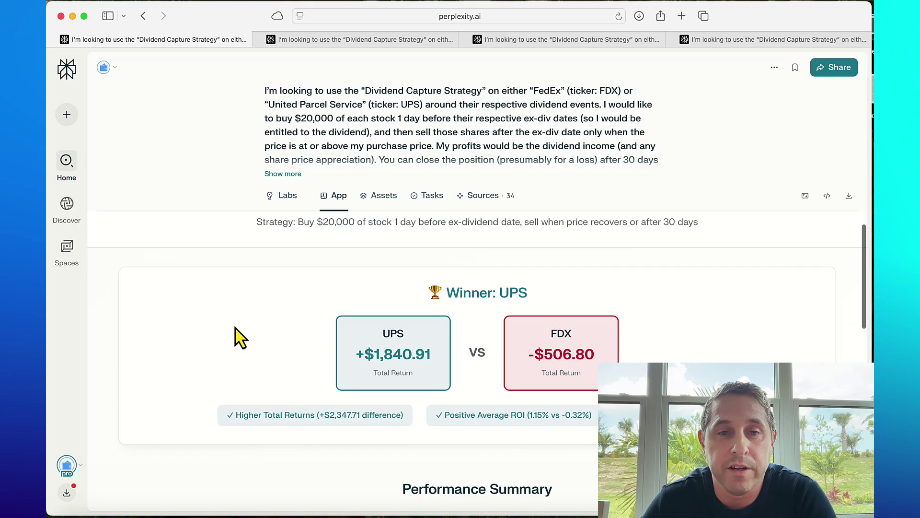
{"action": "scroll", "coordinate": [235, 328], "scroll_direction": "up", "scroll_amount": 2}
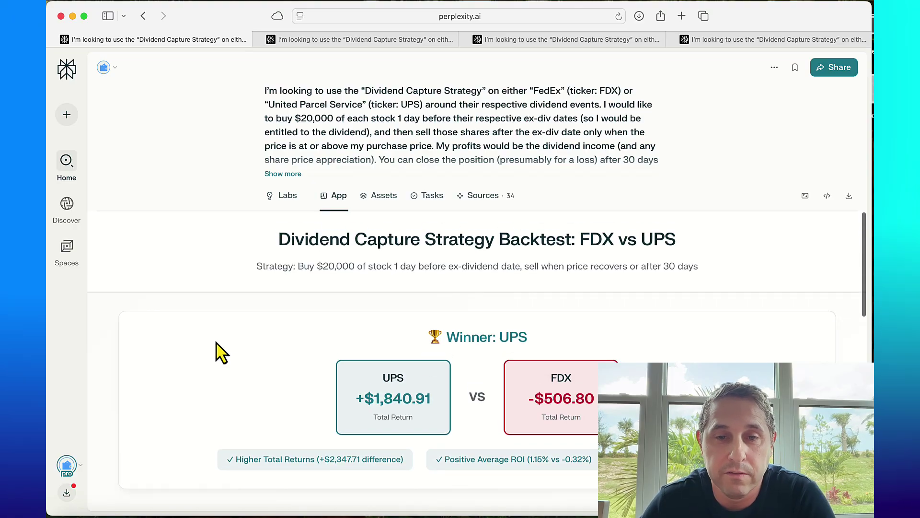
{"action": "scroll", "coordinate": [221, 353], "scroll_direction": "down", "scroll_amount": 3}
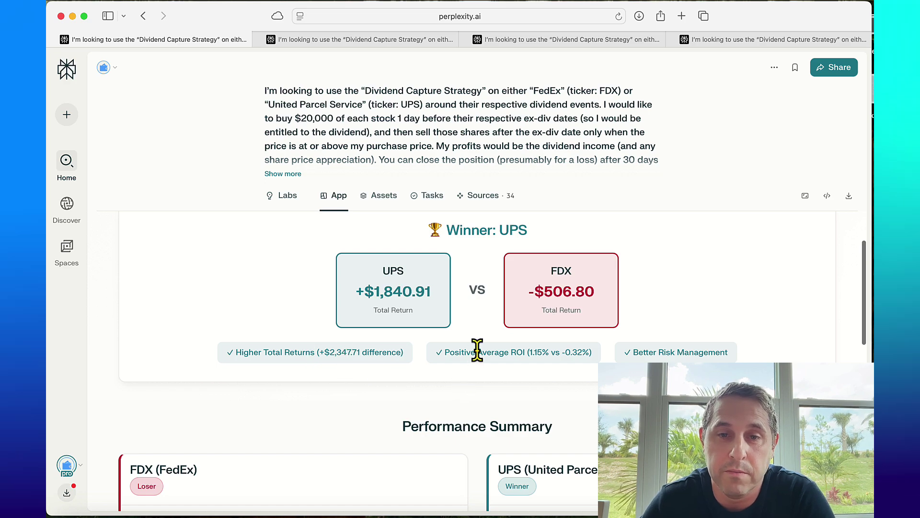
{"action": "scroll", "coordinate": [589, 353], "scroll_direction": "down", "scroll_amount": 6}
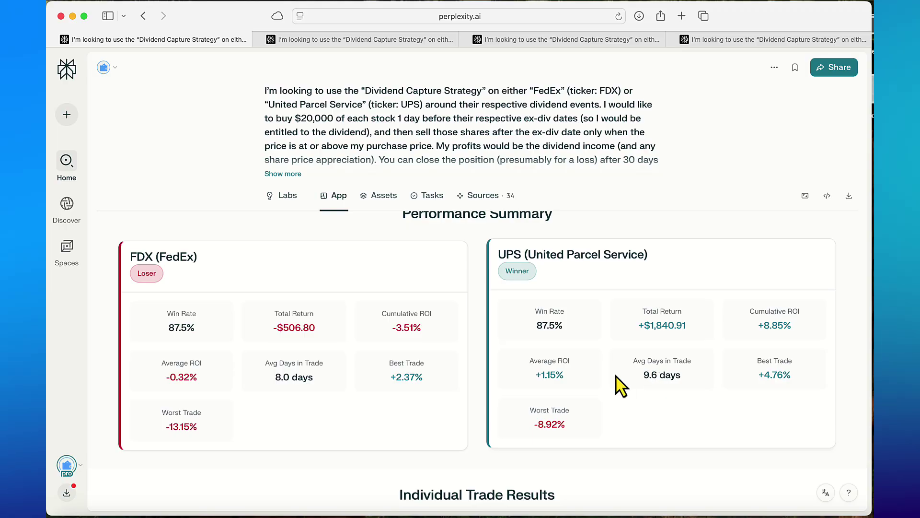
{"action": "scroll", "coordinate": [610, 381], "scroll_direction": "down", "scroll_amount": 1}
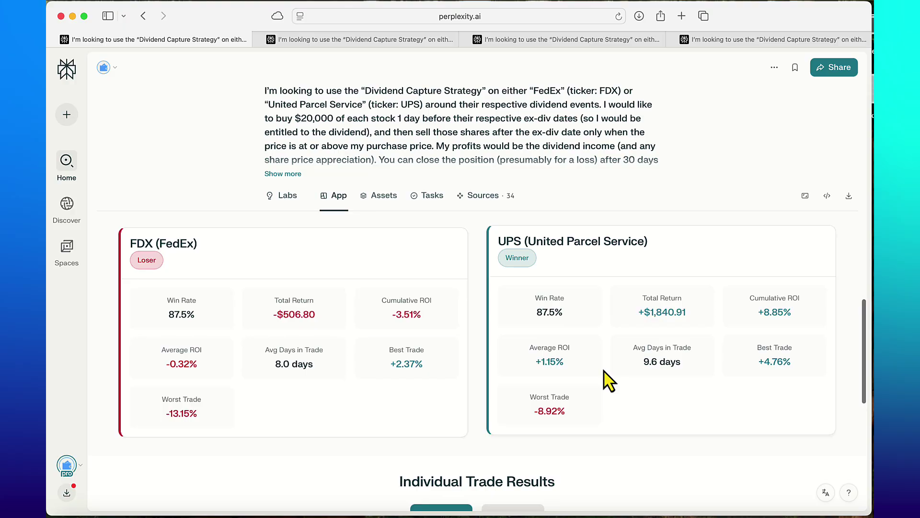
{"action": "scroll", "coordinate": [610, 381], "scroll_direction": "down", "scroll_amount": 5}
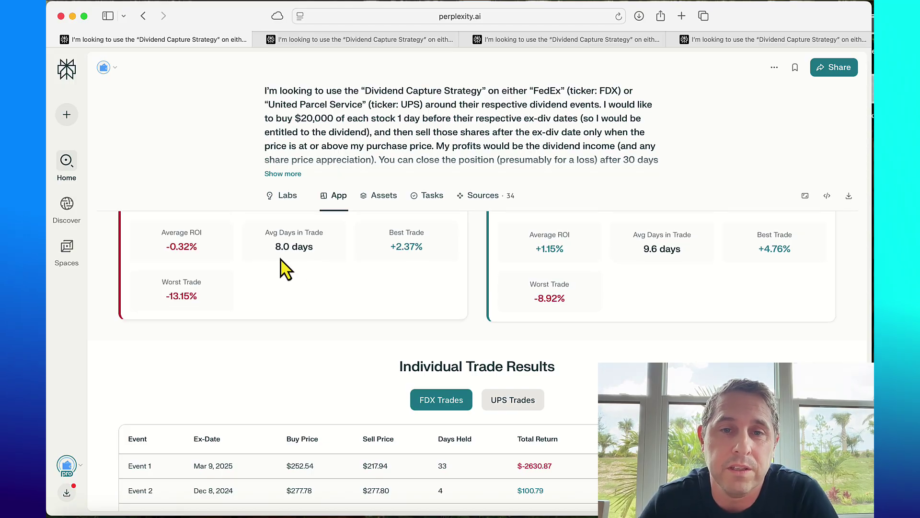
{"action": "scroll", "coordinate": [444, 284], "scroll_direction": "up", "scroll_amount": 2}
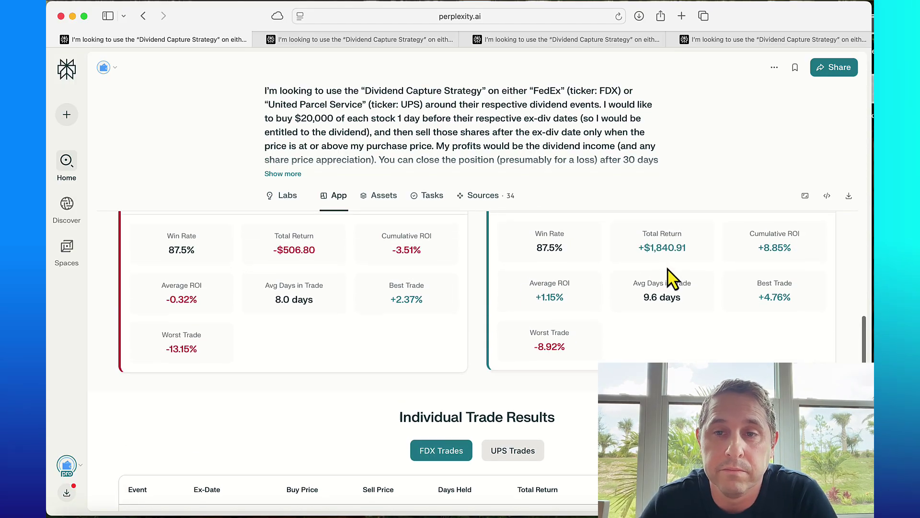
{"action": "scroll", "coordinate": [653, 307], "scroll_direction": "down", "scroll_amount": 8}
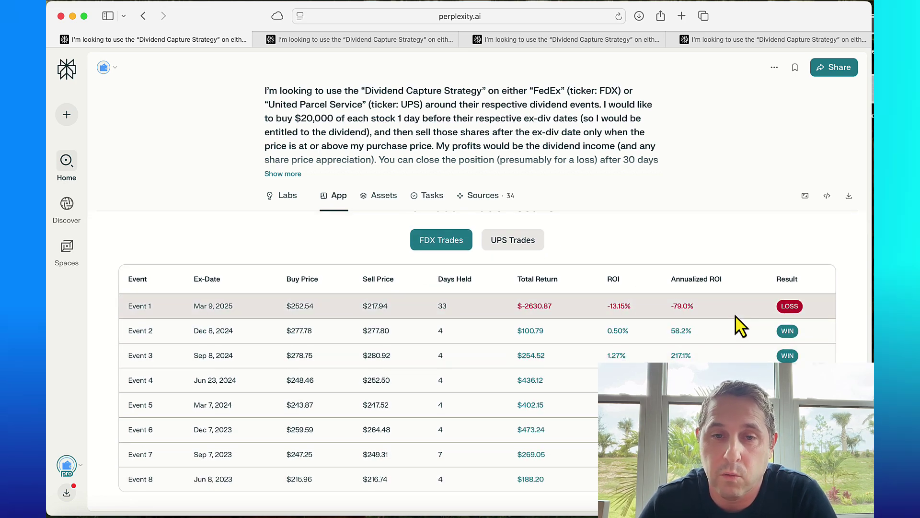
Show the UPS trades, review the ROI and cumulative performance charts and Key Insights, then return to the top
{"action": "left_click", "coordinate": [514, 242]}
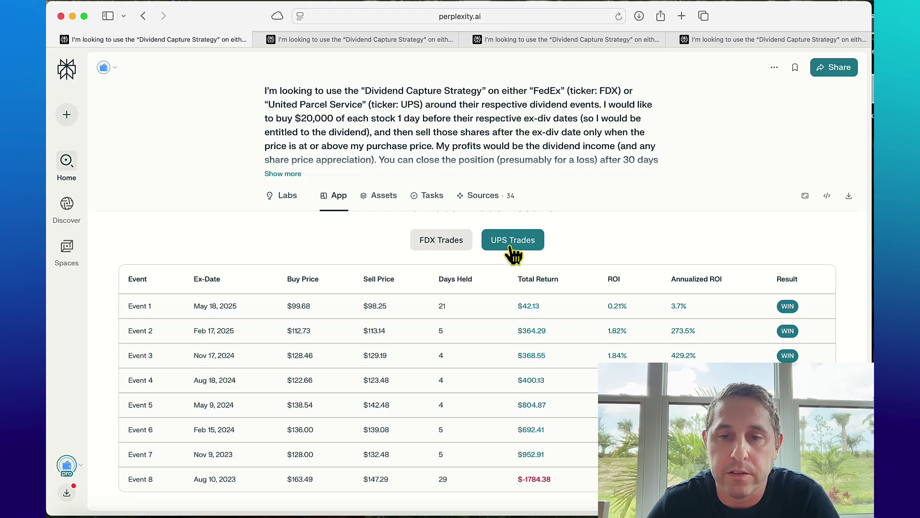
{"action": "scroll", "coordinate": [568, 349], "scroll_direction": "down", "scroll_amount": 2}
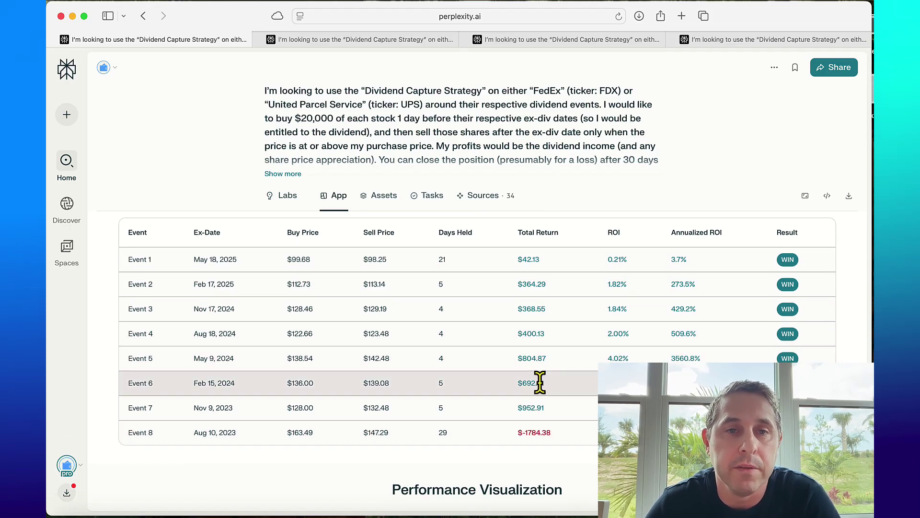
{"action": "scroll", "coordinate": [559, 390], "scroll_direction": "down", "scroll_amount": 3}
{"action": "scroll", "coordinate": [556, 399], "scroll_direction": "down", "scroll_amount": 3}
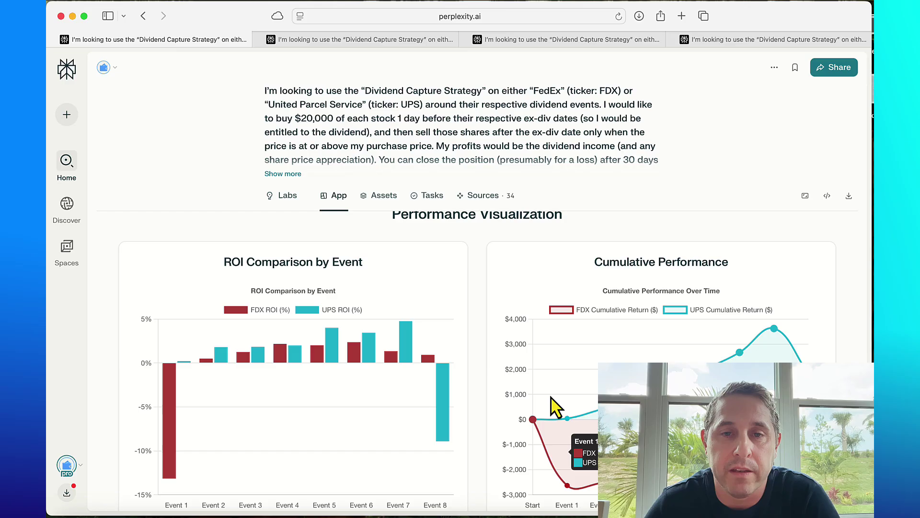
{"action": "scroll", "coordinate": [489, 341], "scroll_direction": "down", "scroll_amount": 1}
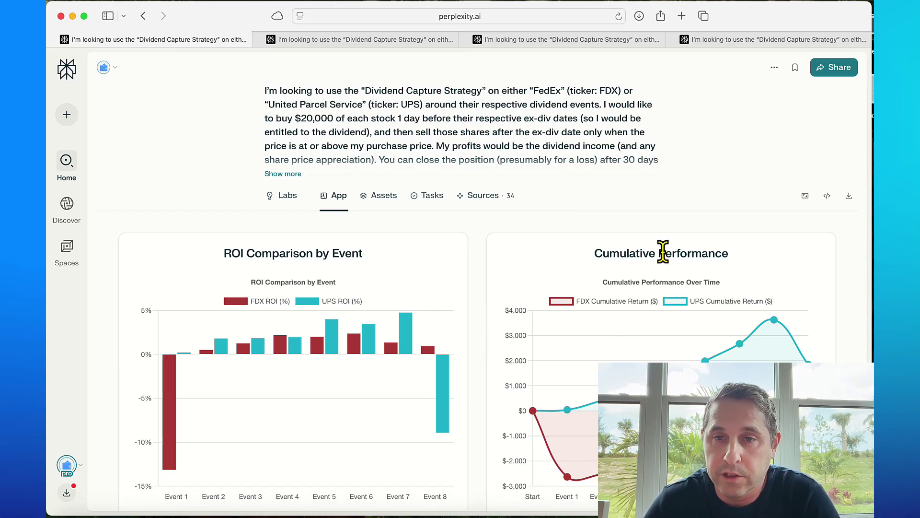
{"action": "scroll", "coordinate": [632, 302], "scroll_direction": "down", "scroll_amount": 1}
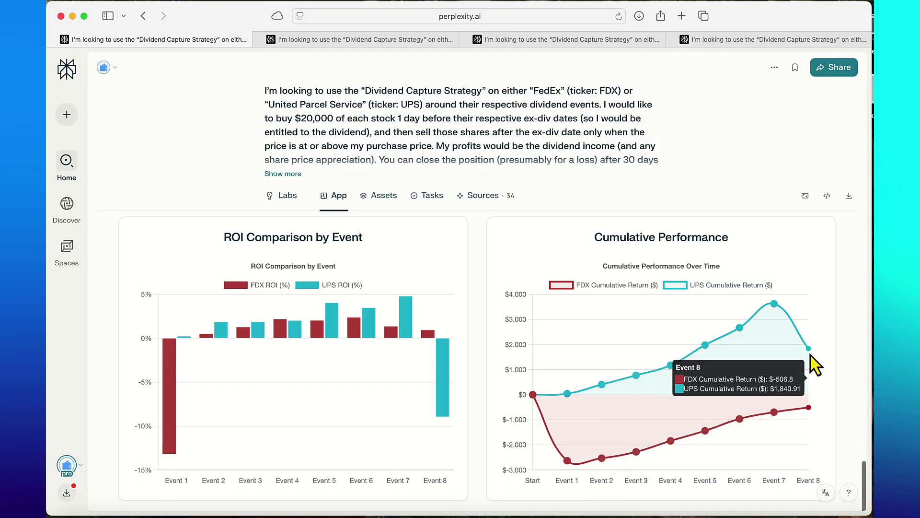
{"action": "scroll", "coordinate": [815, 366], "scroll_direction": "down", "scroll_amount": 5}
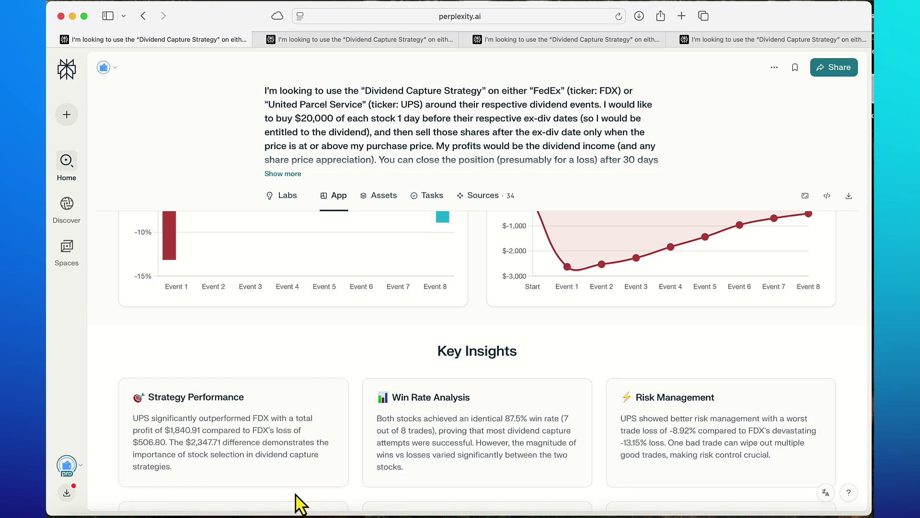
{"action": "scroll", "coordinate": [412, 369], "scroll_direction": "up", "scroll_amount": 15}
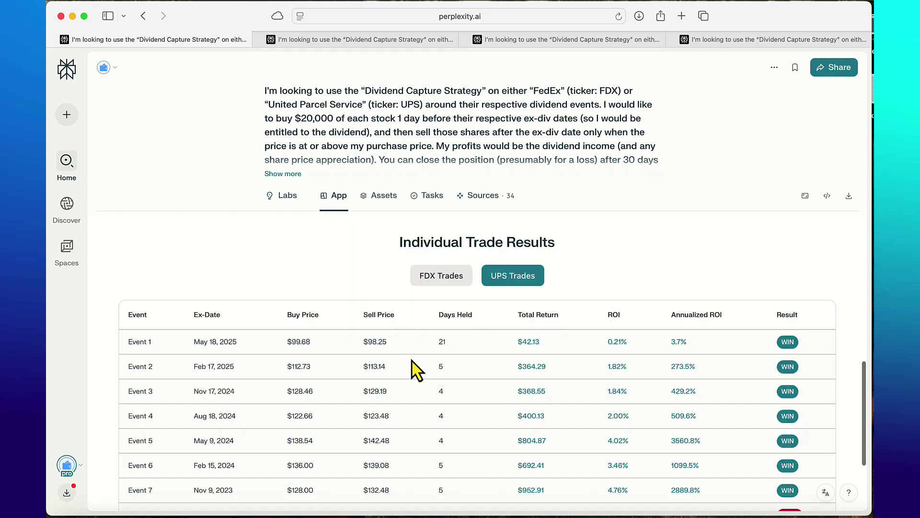
{"action": "left_click", "coordinate": [384, 196]}
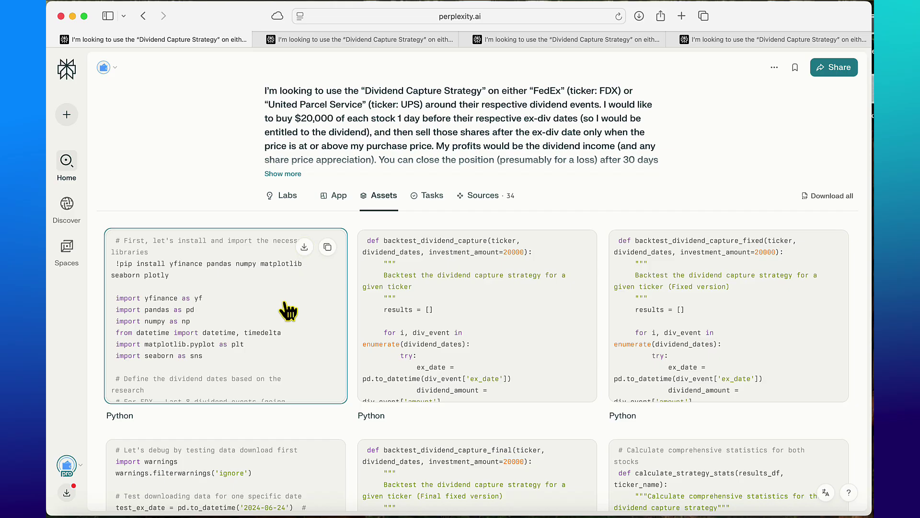
{"action": "scroll", "coordinate": [691, 380], "scroll_direction": "down", "scroll_amount": 5}
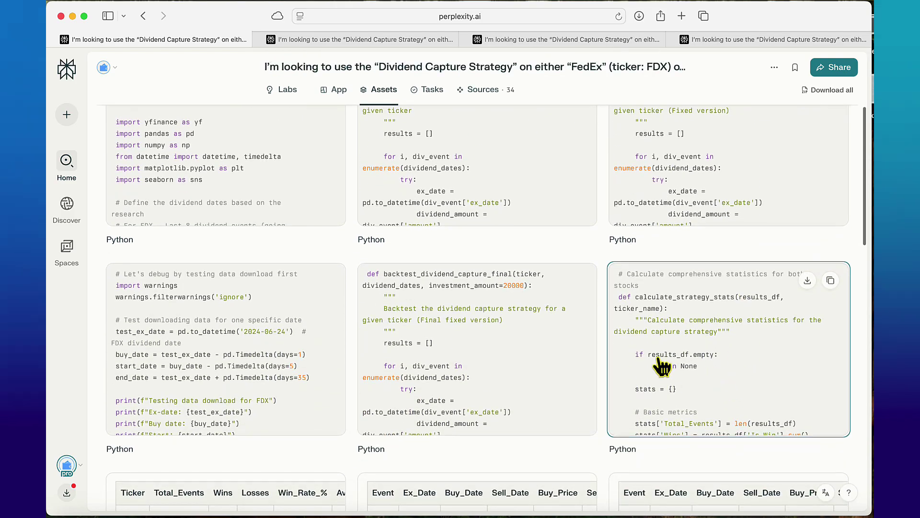
{"action": "scroll", "coordinate": [198, 343], "scroll_direction": "down", "scroll_amount": 15}
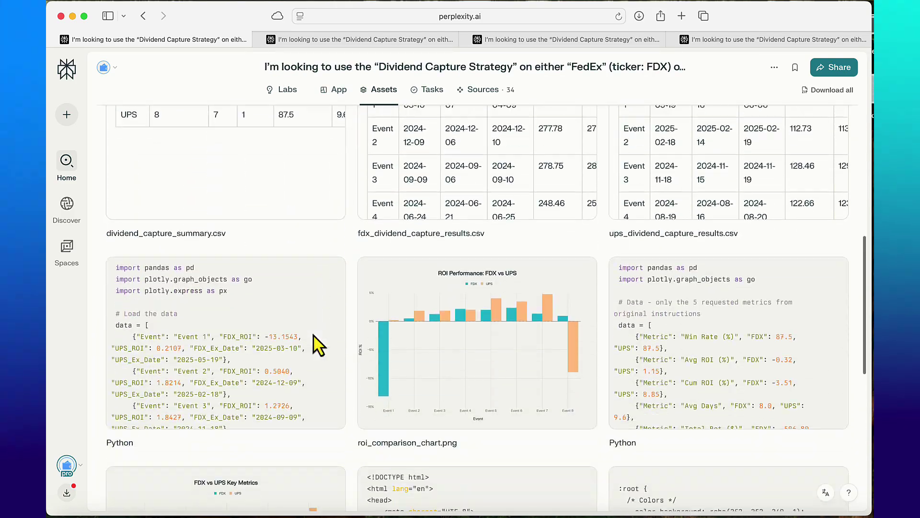
{"action": "scroll", "coordinate": [268, 216], "scroll_direction": "up", "scroll_amount": 20}
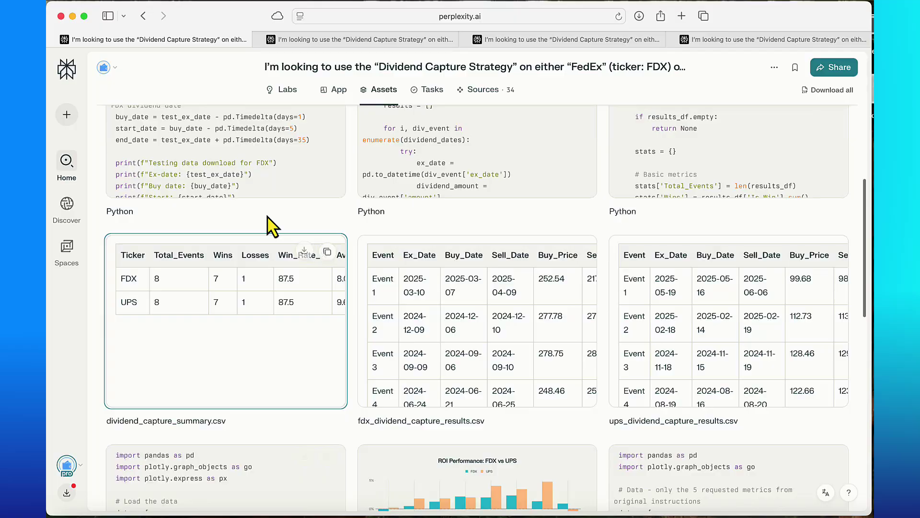
Review the thread's research task log, then return to the FDX vs UPS Labs report
{"action": "left_click", "coordinate": [431, 199]}
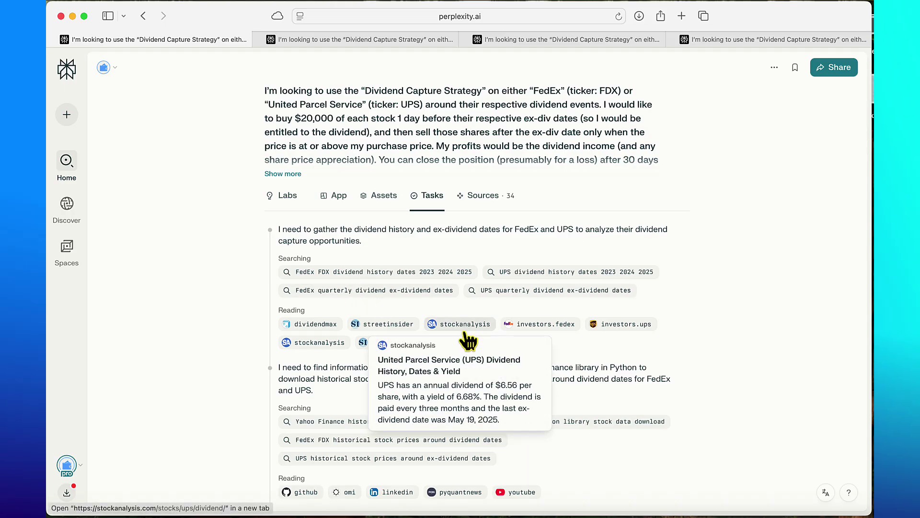
{"action": "scroll", "coordinate": [211, 332], "scroll_direction": "down", "scroll_amount": 10}
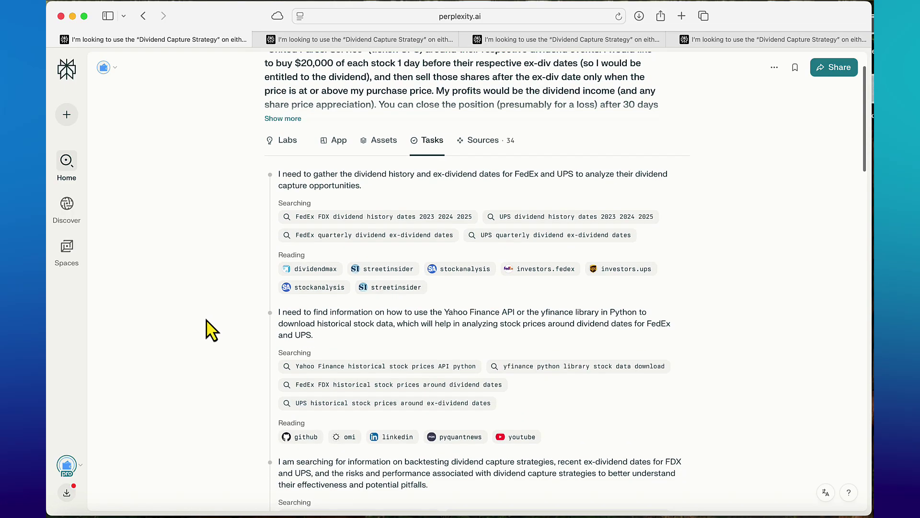
{"action": "scroll", "coordinate": [383, 326], "scroll_direction": "down", "scroll_amount": 15}
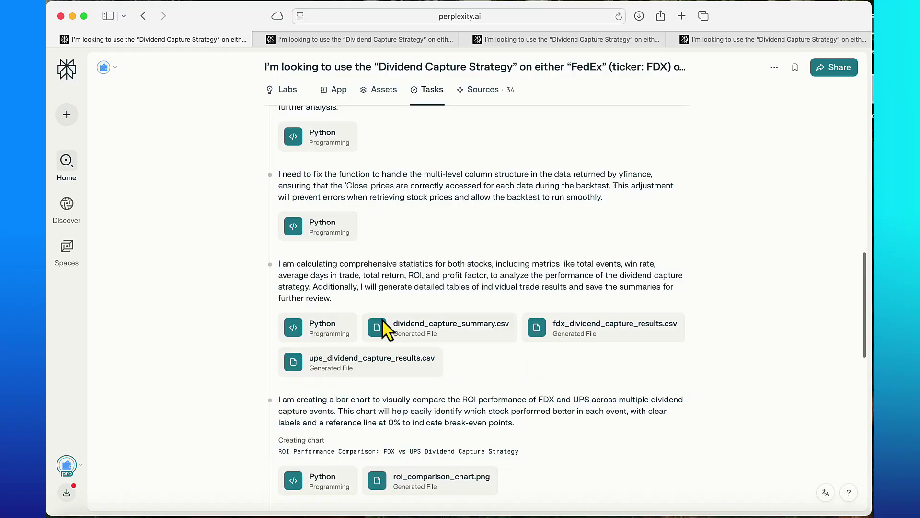
{"action": "scroll", "coordinate": [386, 327], "scroll_direction": "down", "scroll_amount": 5}
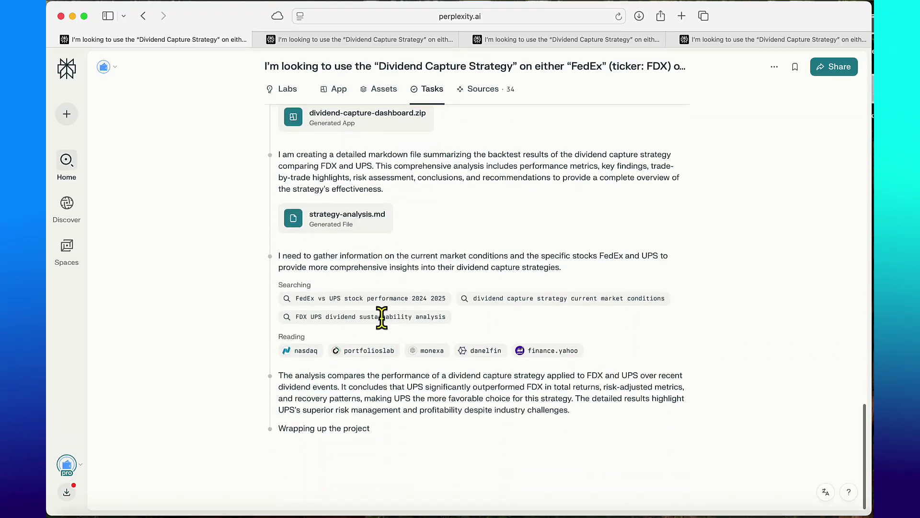
{"action": "scroll", "coordinate": [381, 317], "scroll_direction": "up", "scroll_amount": 20}
{"action": "scroll", "coordinate": [267, 317], "scroll_direction": "down", "scroll_amount": 2}
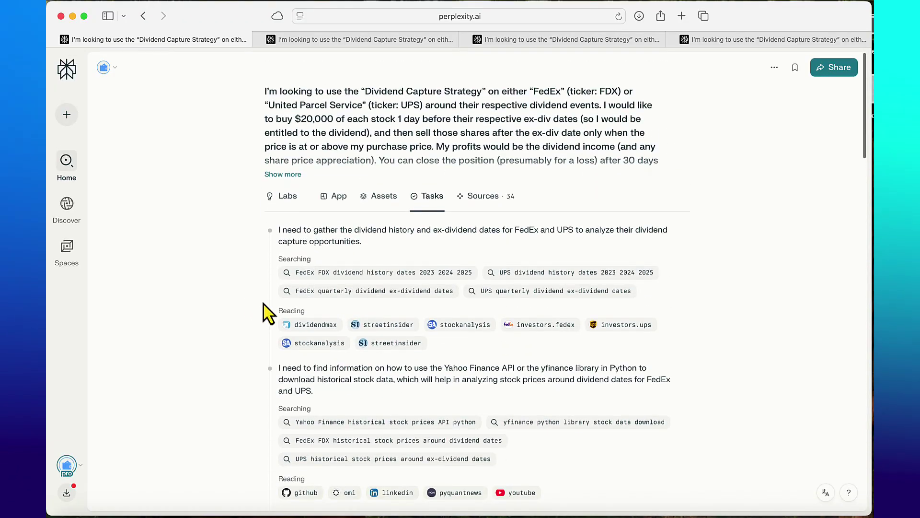
{"action": "left_click", "coordinate": [287, 196]}
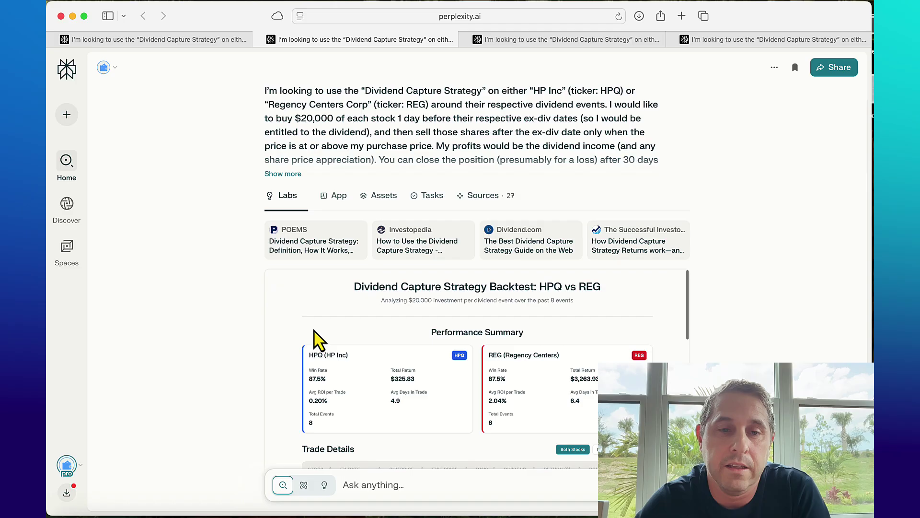
Scroll through the HPQ vs REG Labs report down to the Strategic Recommendations favouring REG
{"action": "scroll", "coordinate": [317, 355], "scroll_direction": "down", "scroll_amount": 1}
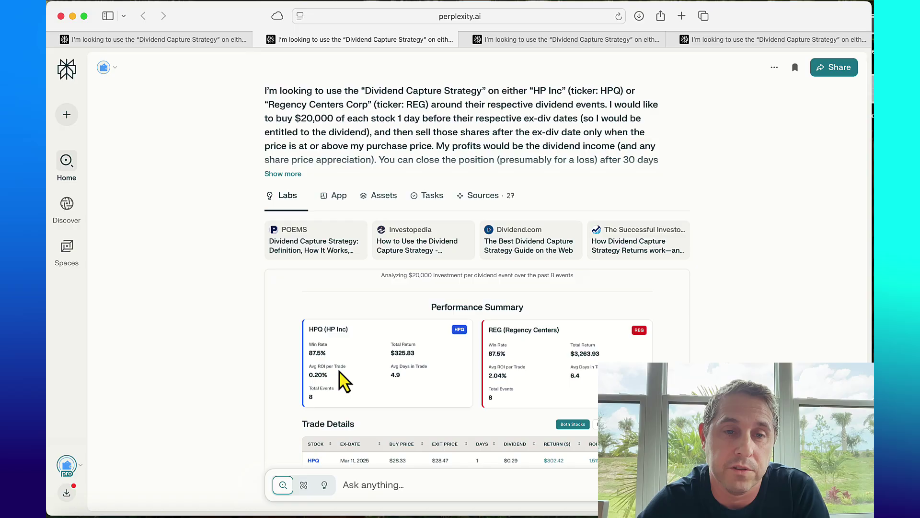
{"action": "scroll", "coordinate": [255, 412], "scroll_direction": "down", "scroll_amount": 5}
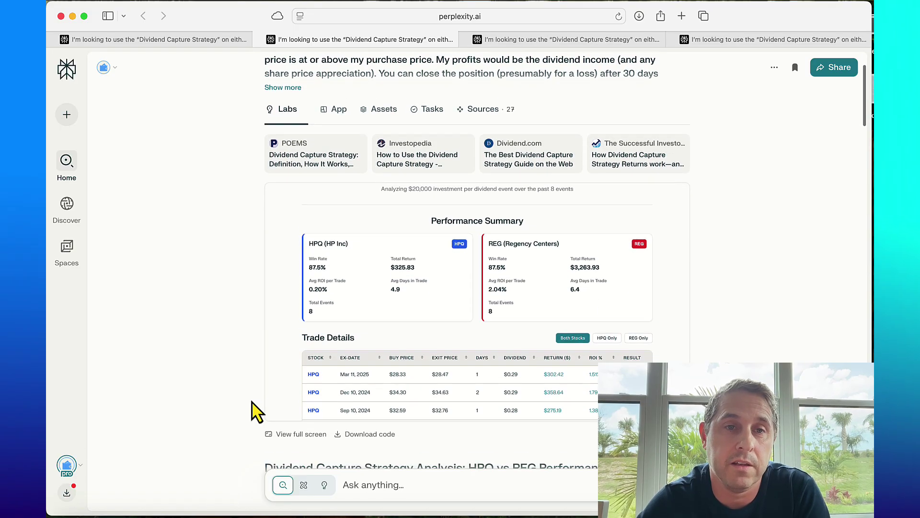
{"action": "scroll", "coordinate": [256, 412], "scroll_direction": "down", "scroll_amount": 20}
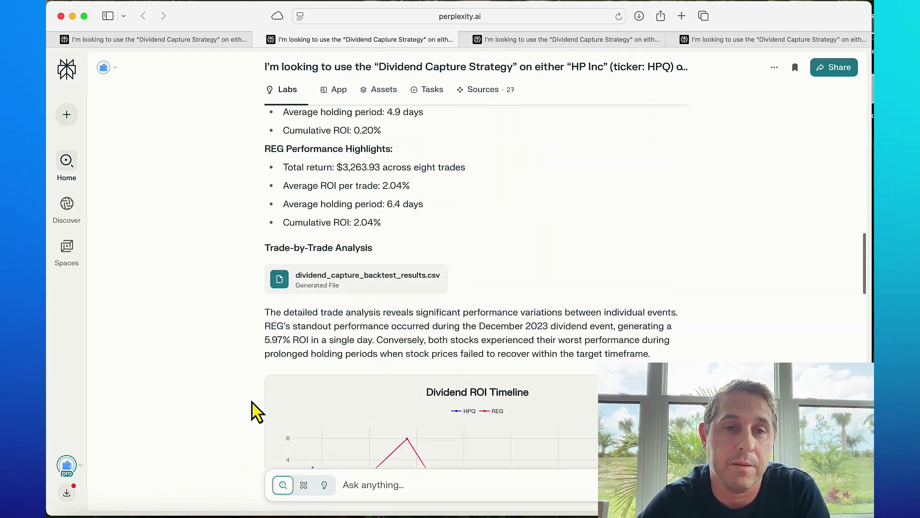
{"action": "scroll", "coordinate": [256, 412], "scroll_direction": "down", "scroll_amount": 8}
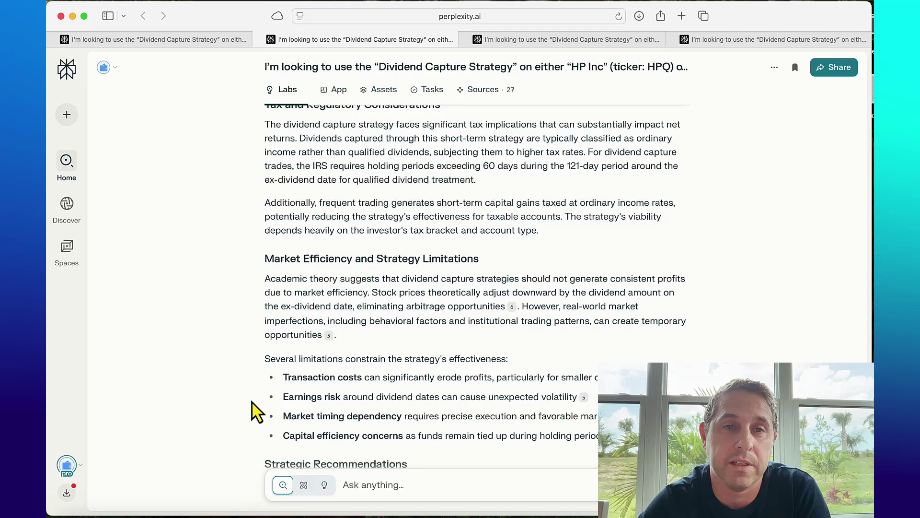
{"action": "scroll", "coordinate": [252, 404], "scroll_direction": "down", "scroll_amount": 10}
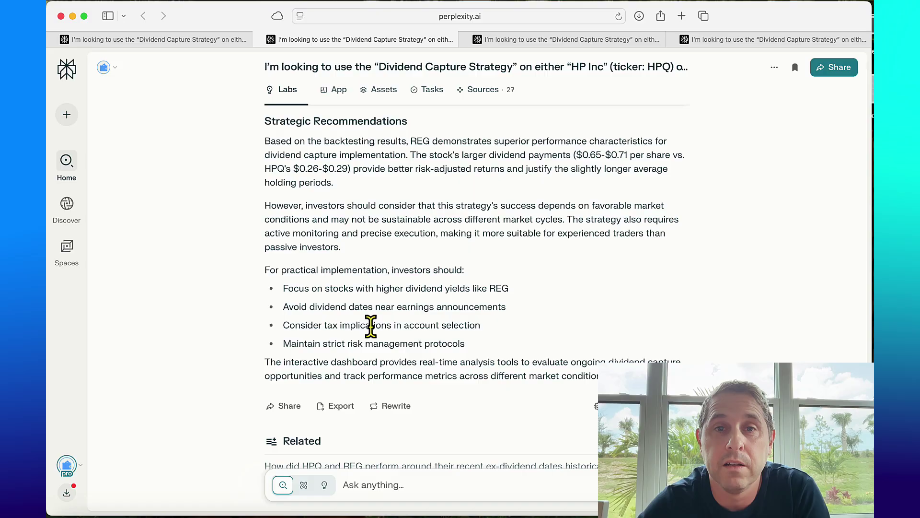
Open the HPQ vs REG dividend capture dashboard as a full app and scroll through its results
{"action": "left_click", "coordinate": [339, 90]}
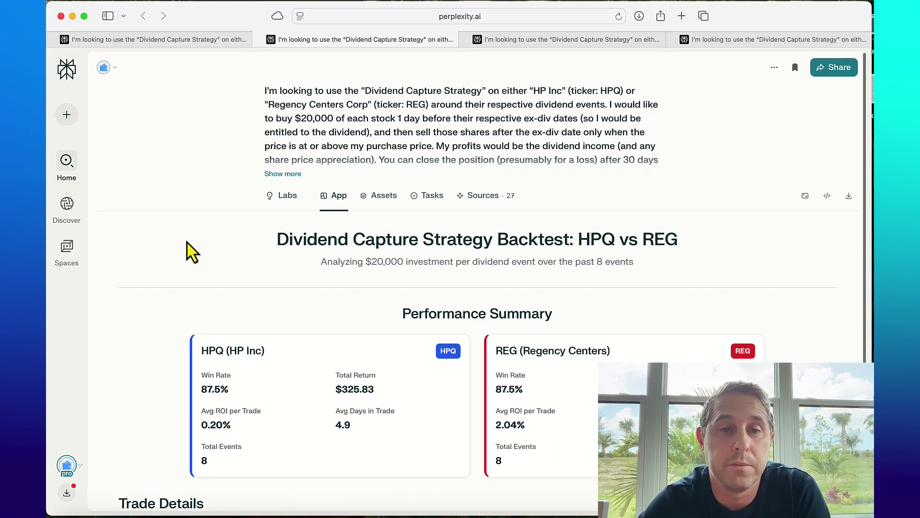
{"action": "scroll", "coordinate": [145, 345], "scroll_direction": "down", "scroll_amount": 2}
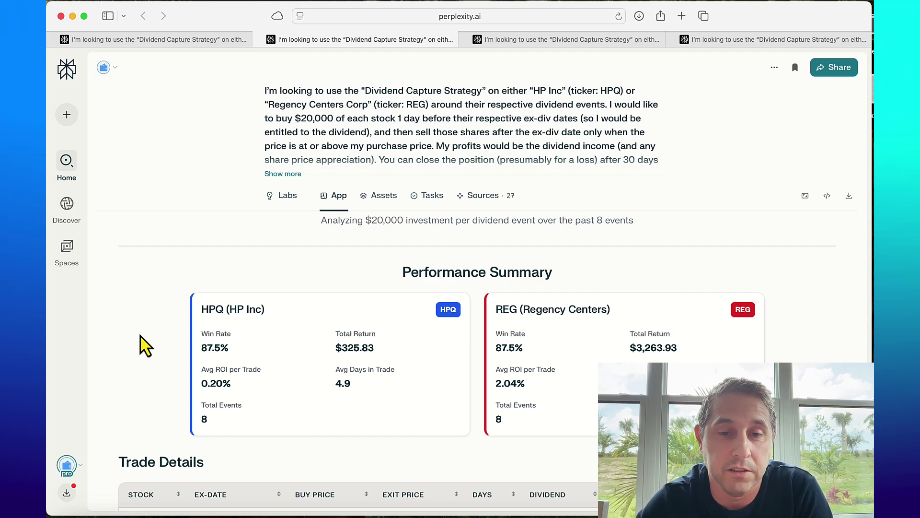
{"action": "scroll", "coordinate": [145, 346], "scroll_direction": "down", "scroll_amount": 2}
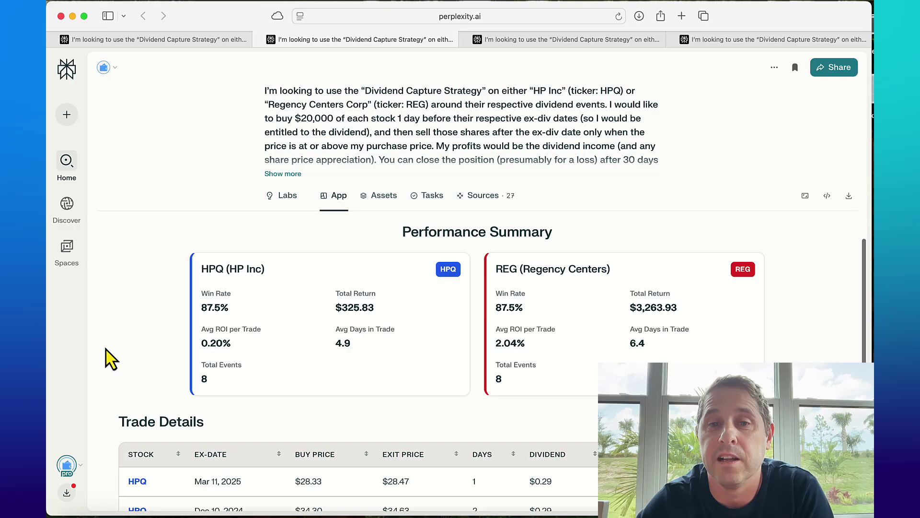
{"action": "scroll", "coordinate": [111, 359], "scroll_direction": "down", "scroll_amount": 3}
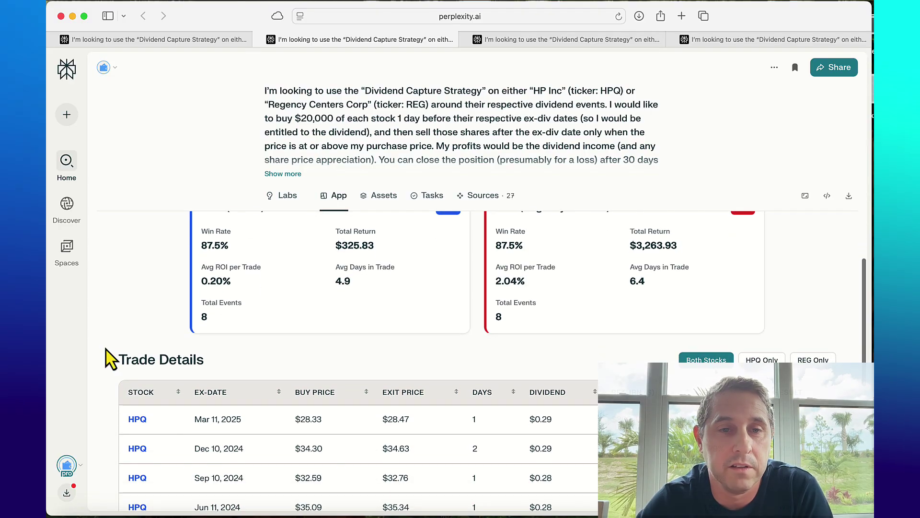
{"action": "scroll", "coordinate": [112, 359], "scroll_direction": "down", "scroll_amount": 12}
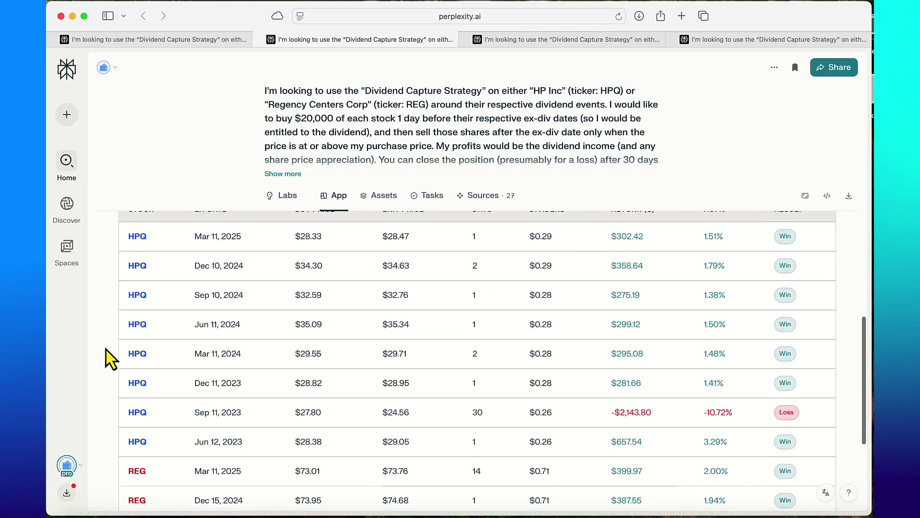
{"action": "scroll", "coordinate": [111, 358], "scroll_direction": "down", "scroll_amount": 16}
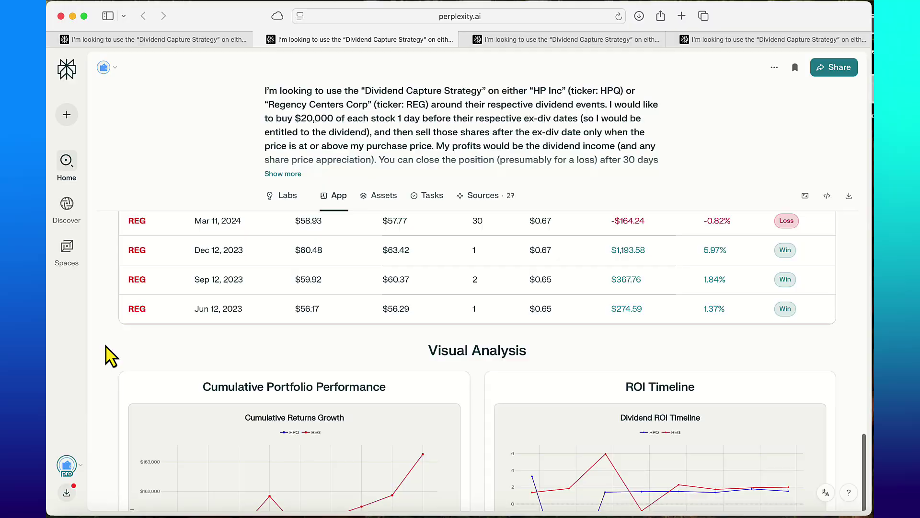
{"action": "scroll", "coordinate": [111, 359], "scroll_direction": "down", "scroll_amount": 11}
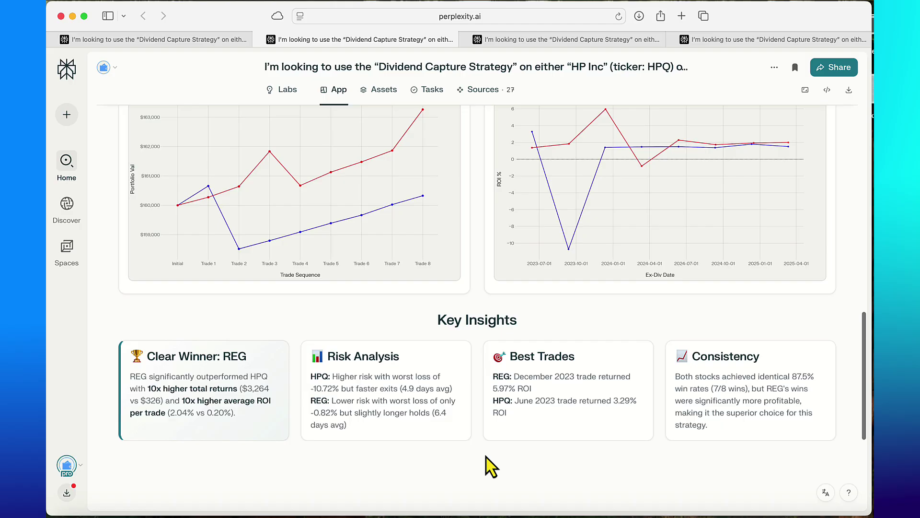
{"action": "scroll", "coordinate": [489, 465], "scroll_direction": "up", "scroll_amount": 5}
{"action": "scroll", "coordinate": [366, 307], "scroll_direction": "down", "scroll_amount": 1}
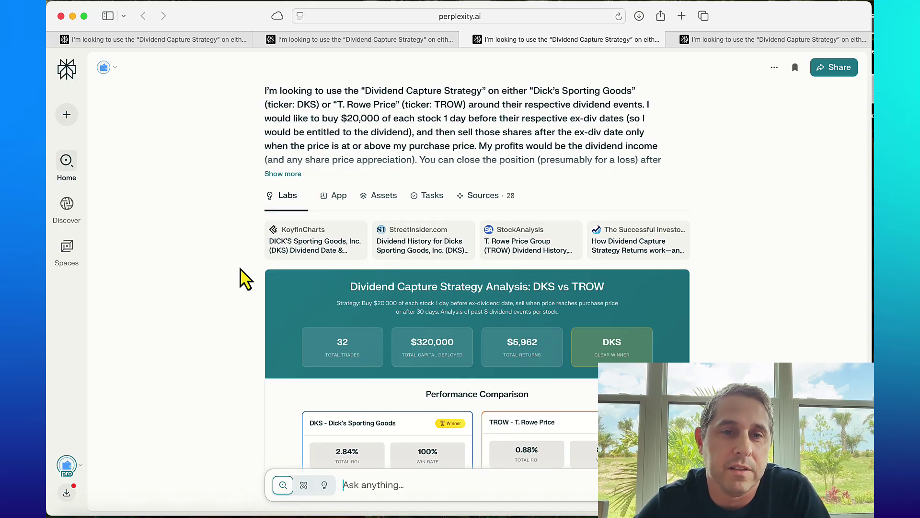
Open the DKS vs TROW dashboard as an app and scroll through Performance Comparison to Detailed Trade Analysis
{"action": "left_click", "coordinate": [338, 197]}
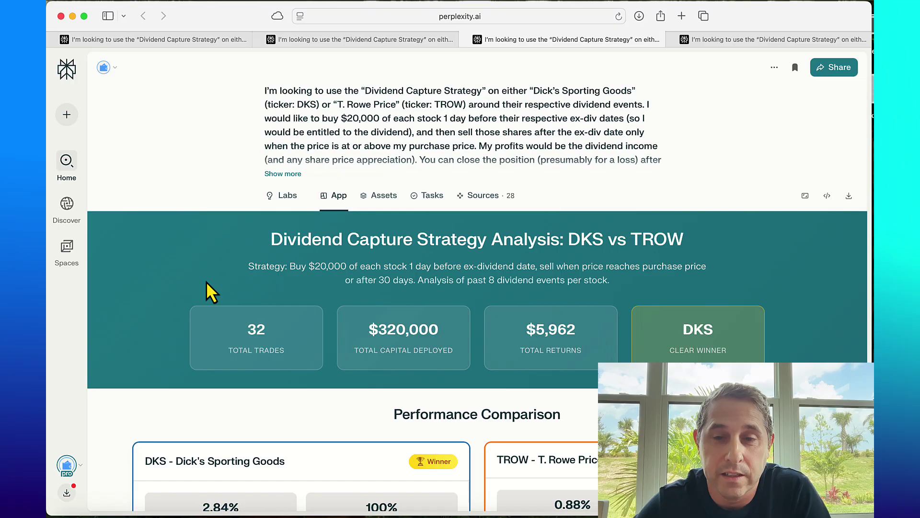
{"action": "scroll", "coordinate": [206, 283], "scroll_direction": "down", "scroll_amount": 2}
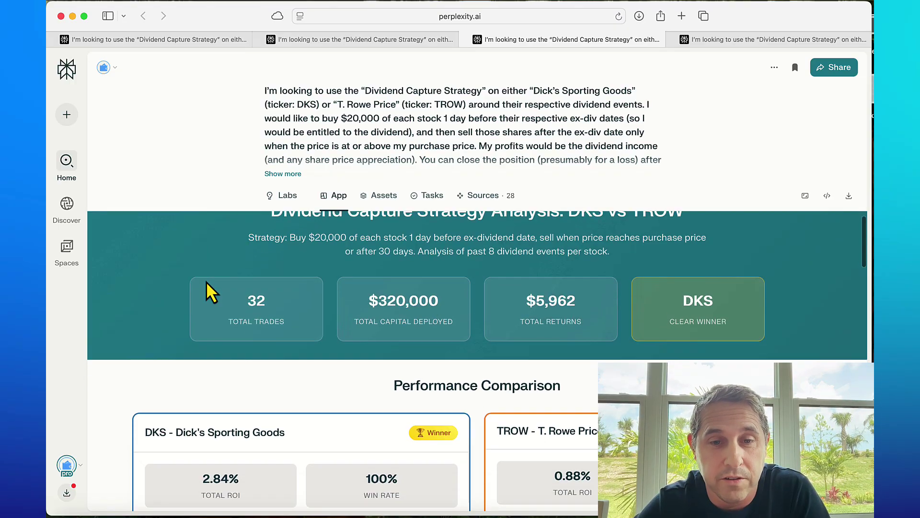
{"action": "scroll", "coordinate": [206, 282], "scroll_direction": "down", "scroll_amount": 5}
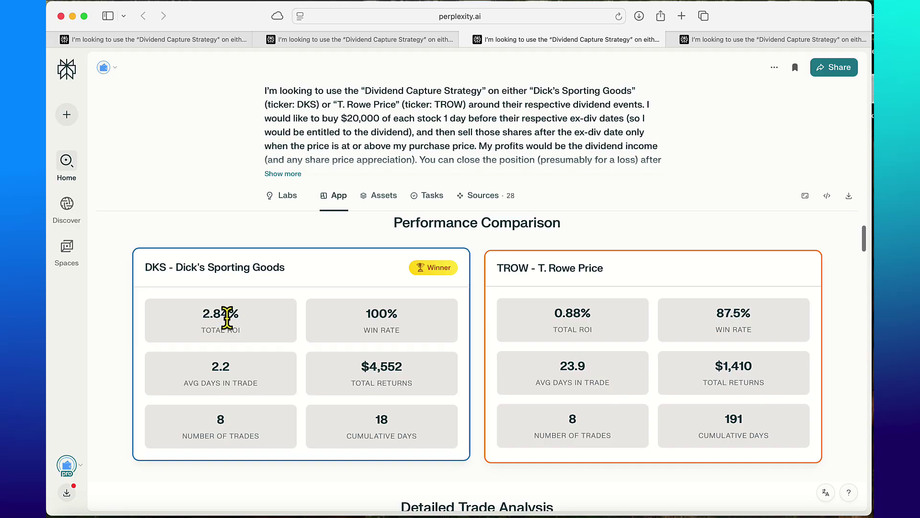
{"action": "scroll", "coordinate": [379, 439], "scroll_direction": "down", "scroll_amount": 1}
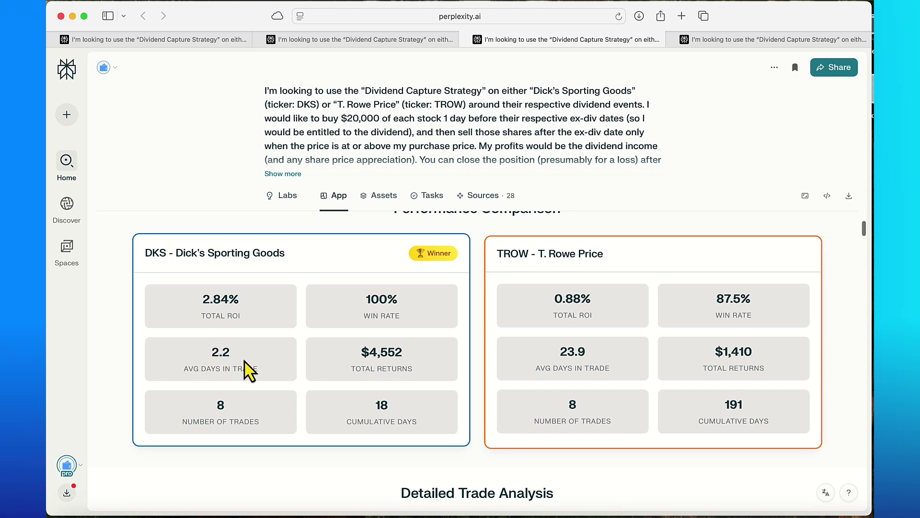
{"action": "scroll", "coordinate": [249, 370], "scroll_direction": "down", "scroll_amount": 1}
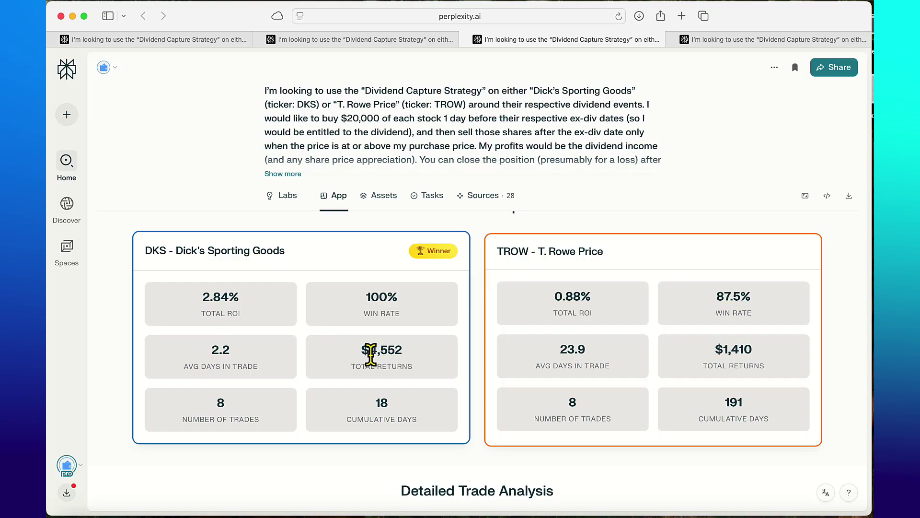
{"action": "scroll", "coordinate": [401, 367], "scroll_direction": "down", "scroll_amount": 1}
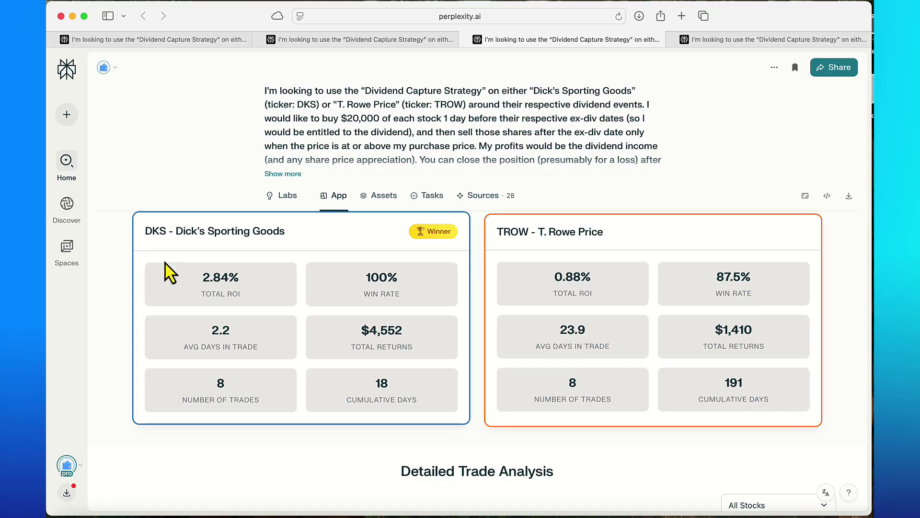
Keep the DKS vs TROW trade table filter on All Stocks and review the trades
{"action": "scroll", "coordinate": [124, 317], "scroll_direction": "down", "scroll_amount": 5}
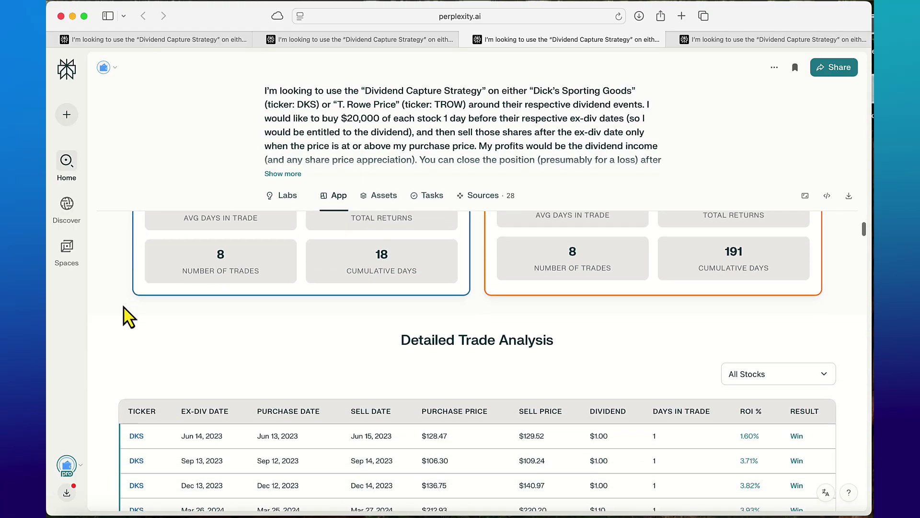
{"action": "scroll", "coordinate": [121, 340], "scroll_direction": "down", "scroll_amount": 3}
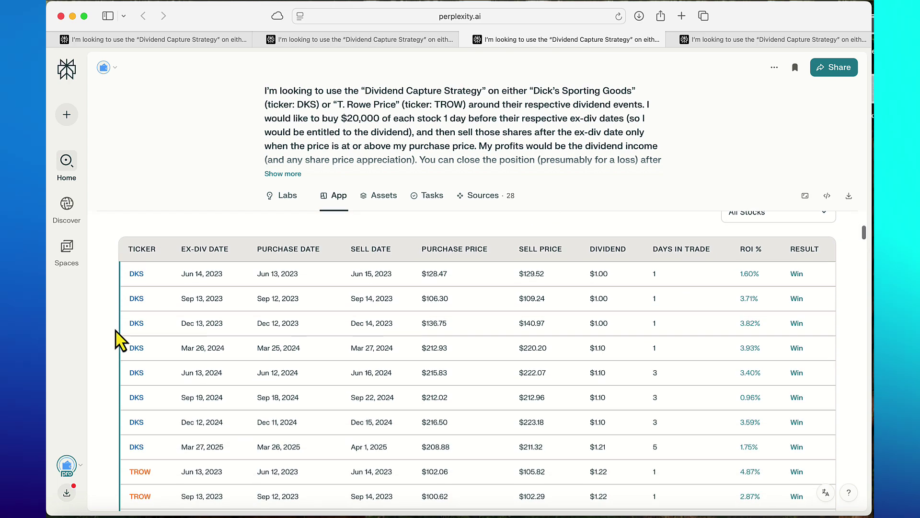
{"action": "scroll", "coordinate": [120, 340], "scroll_direction": "up", "scroll_amount": 1}
{"action": "left_click", "coordinate": [741, 228]}
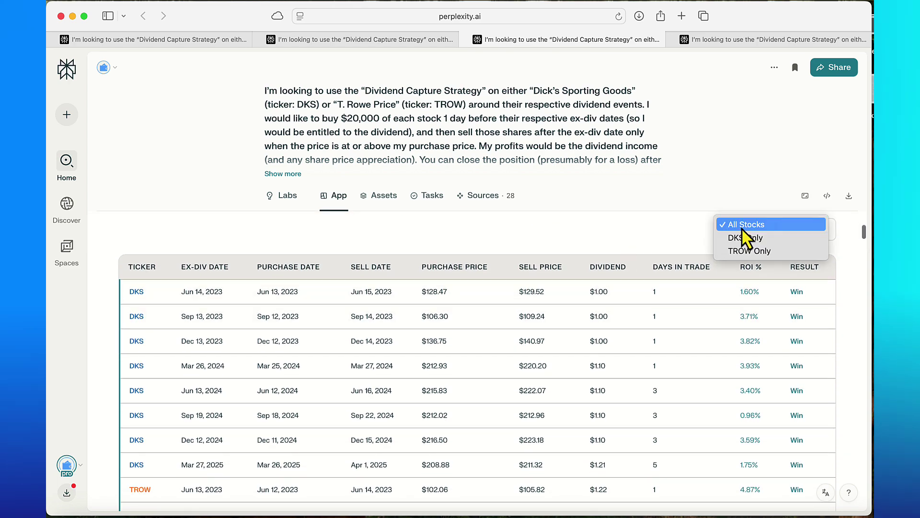
{"action": "key", "text": "Up"}
{"action": "left_click", "coordinate": [702, 242]}
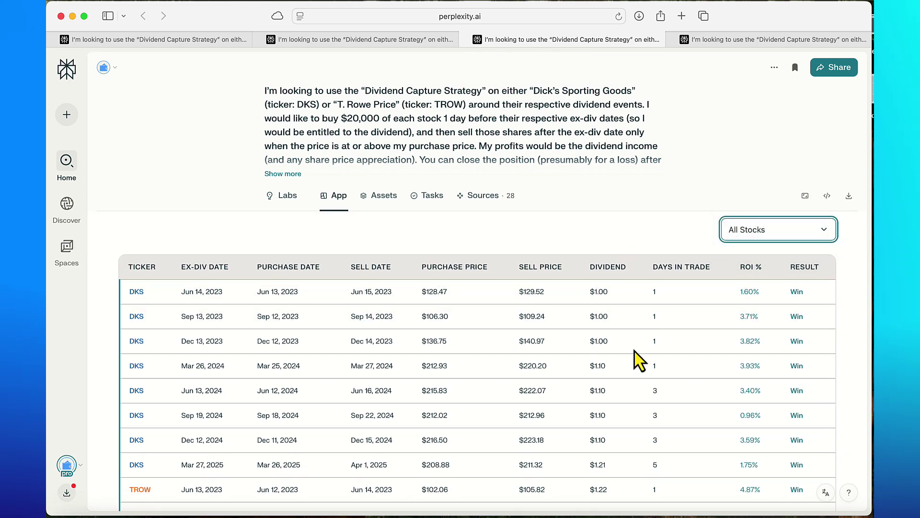
{"action": "scroll", "coordinate": [639, 353], "scroll_direction": "down", "scroll_amount": 1}
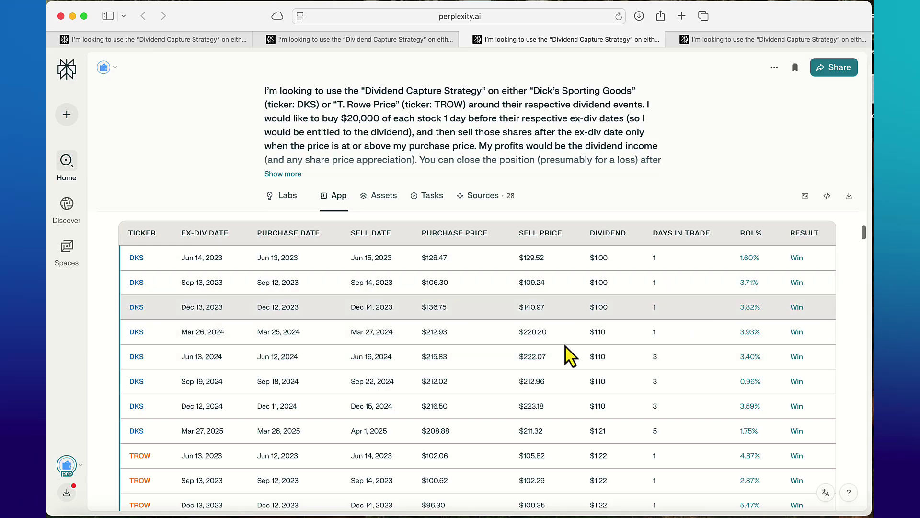
{"action": "scroll", "coordinate": [488, 395], "scroll_direction": "down", "scroll_amount": 2}
{"action": "scroll", "coordinate": [313, 335], "scroll_direction": "up", "scroll_amount": 10}
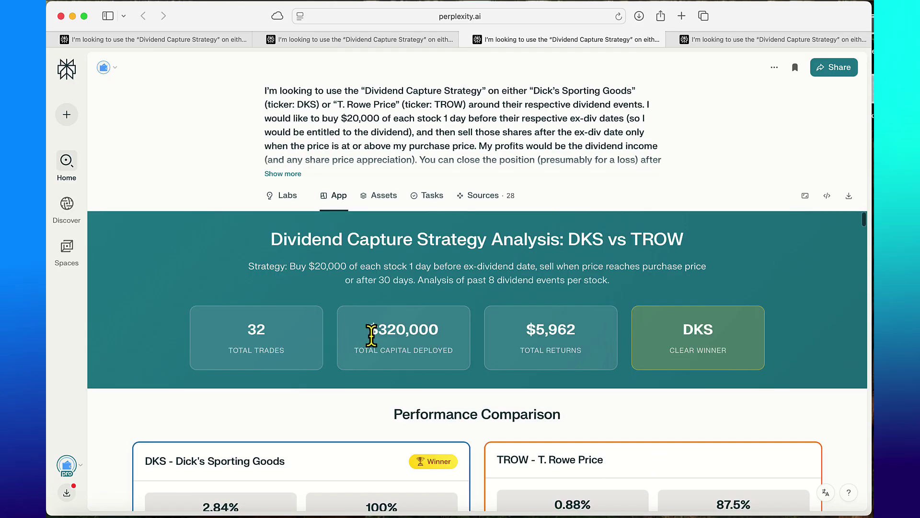
Read through the written DKS vs TROW Labs backtest report
{"action": "left_click", "coordinate": [283, 196]}
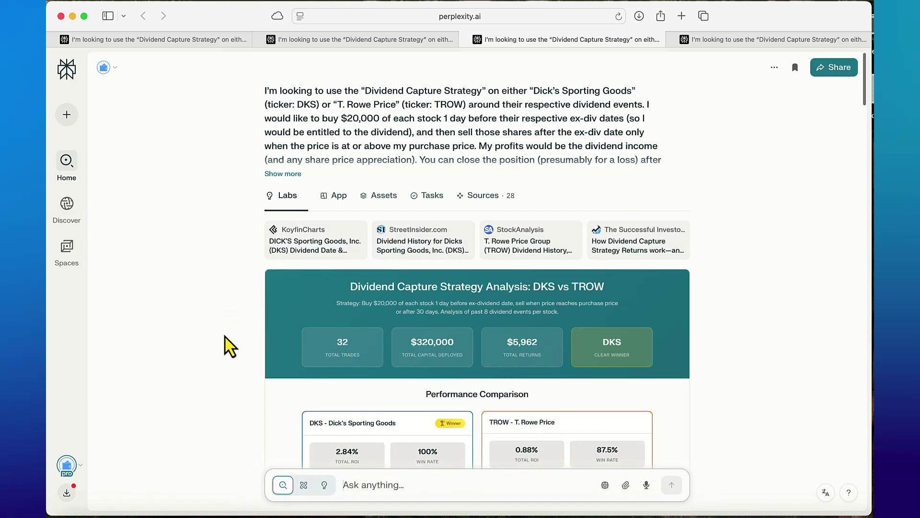
{"action": "scroll", "coordinate": [230, 345], "scroll_direction": "down", "scroll_amount": 4}
{"action": "scroll", "coordinate": [263, 376], "scroll_direction": "down", "scroll_amount": 5}
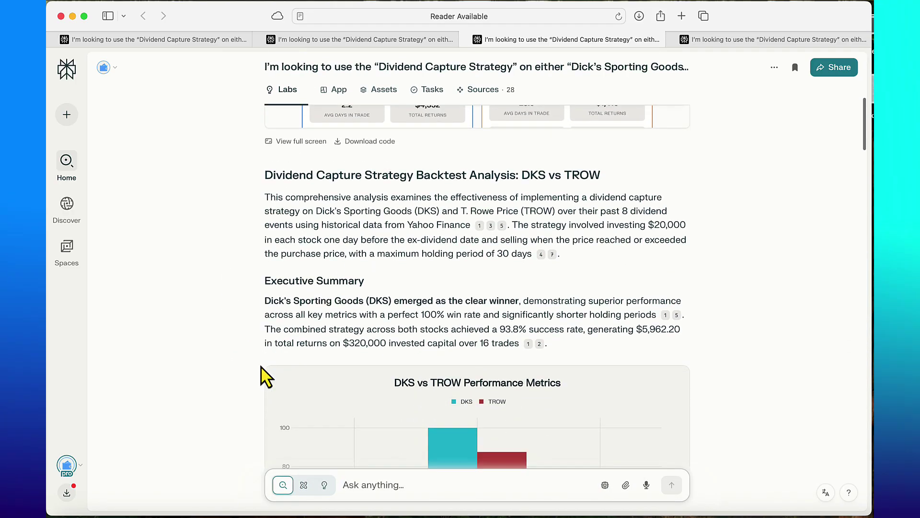
{"action": "scroll", "coordinate": [319, 325], "scroll_direction": "down", "scroll_amount": 6}
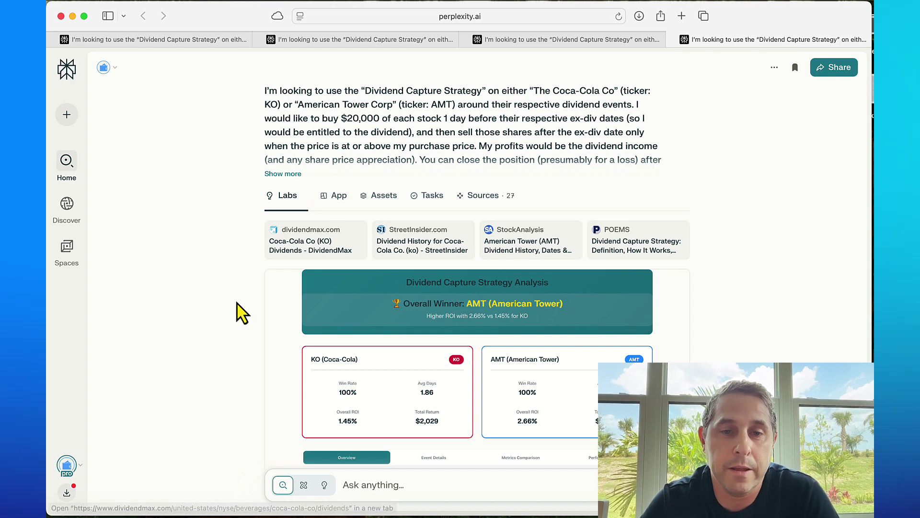
Inspect the KO and AMT metric cards on the KO vs AMT dashboard
{"action": "scroll", "coordinate": [240, 312], "scroll_direction": "down", "scroll_amount": 3}
{"action": "mouse_move", "coordinate": [349, 336]}
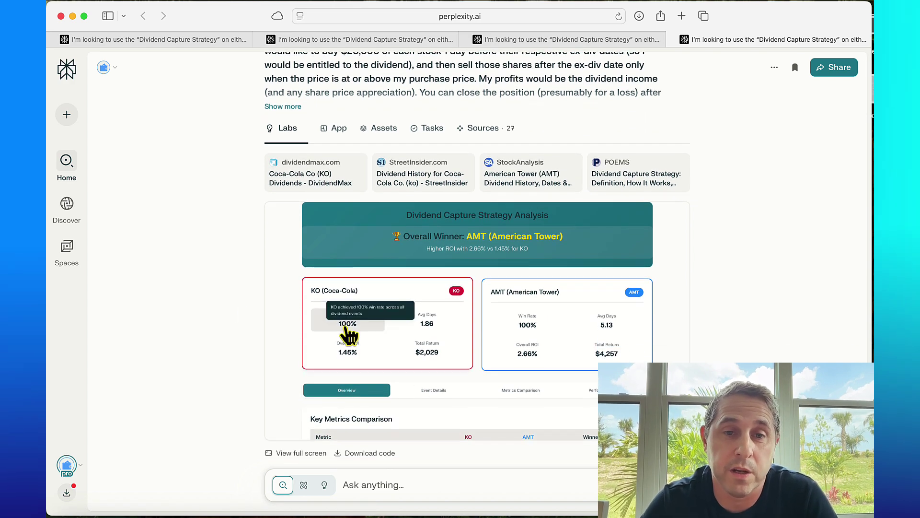
{"action": "mouse_move", "coordinate": [438, 332]}
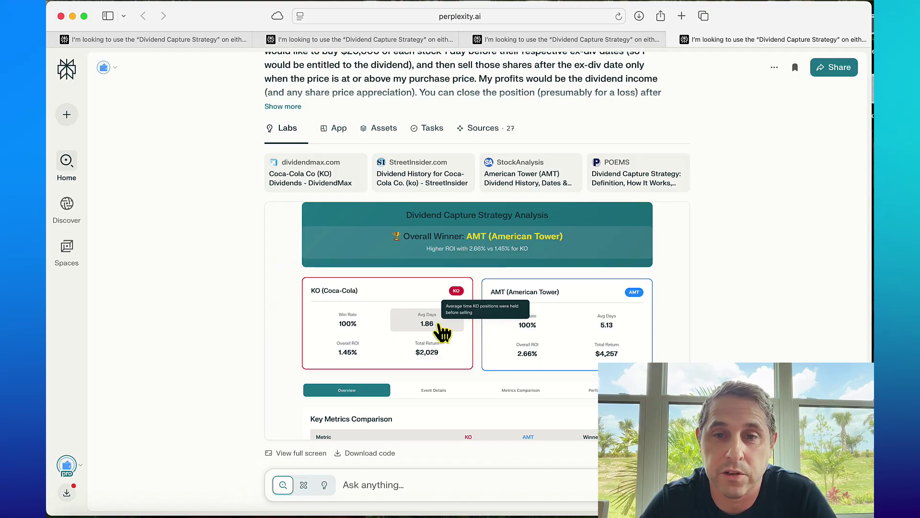
{"action": "mouse_move", "coordinate": [587, 335]}
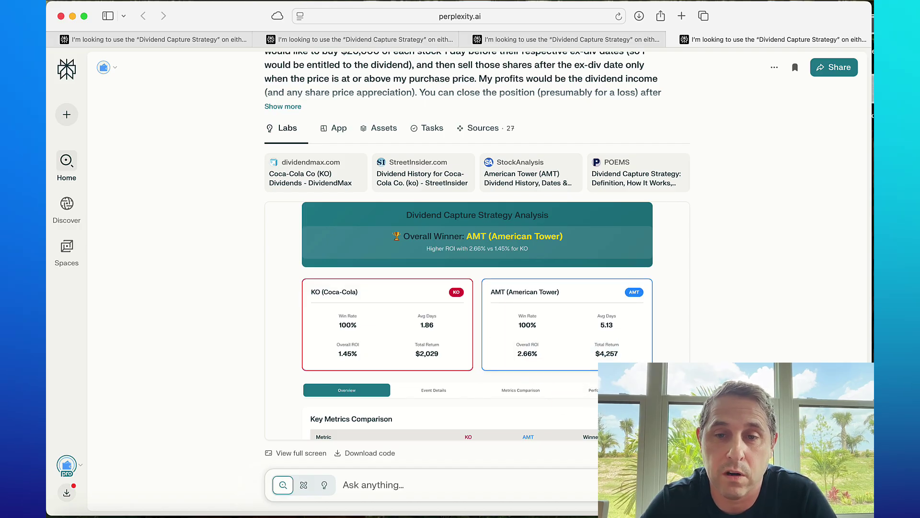
{"action": "mouse_move", "coordinate": [609, 359]}
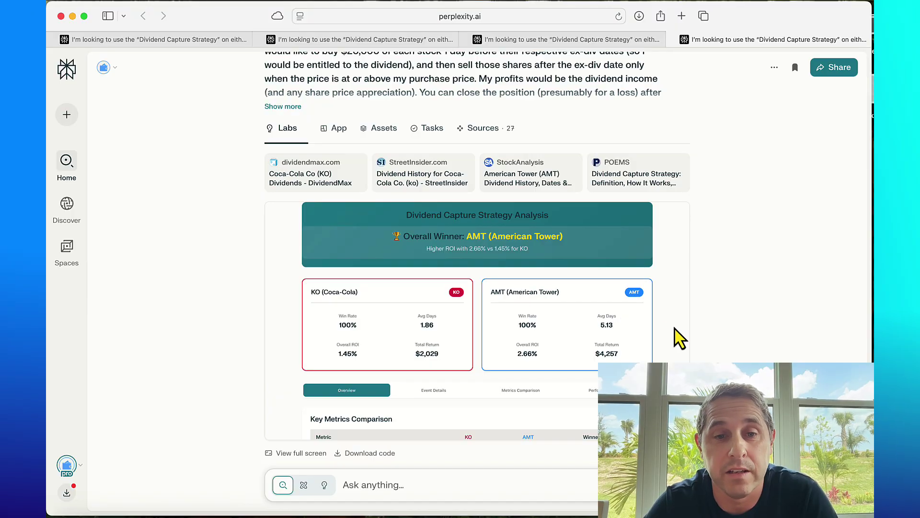
Scroll through the KO vs AMT Labs report down to the Related questions
{"action": "scroll", "coordinate": [676, 335], "scroll_direction": "down", "scroll_amount": 1}
{"action": "scroll", "coordinate": [680, 339], "scroll_direction": "down", "scroll_amount": 10}
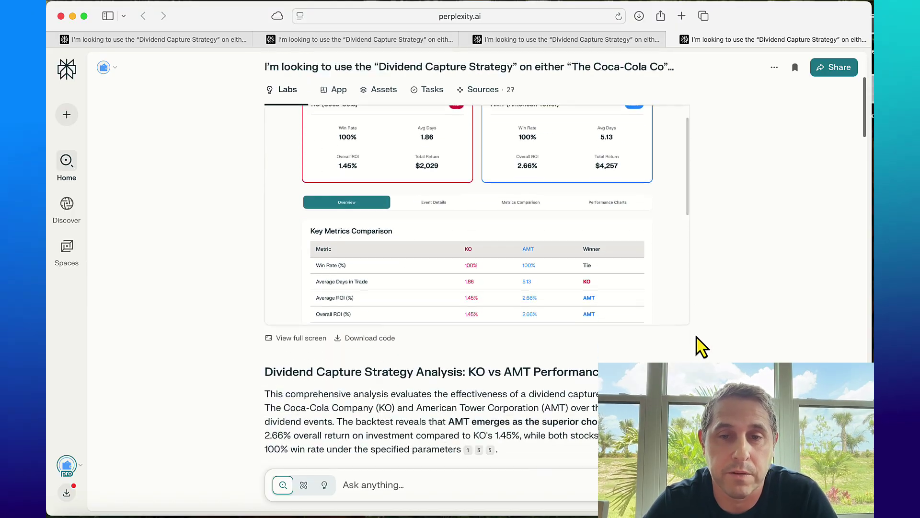
{"action": "scroll", "coordinate": [701, 346], "scroll_direction": "down", "scroll_amount": 15}
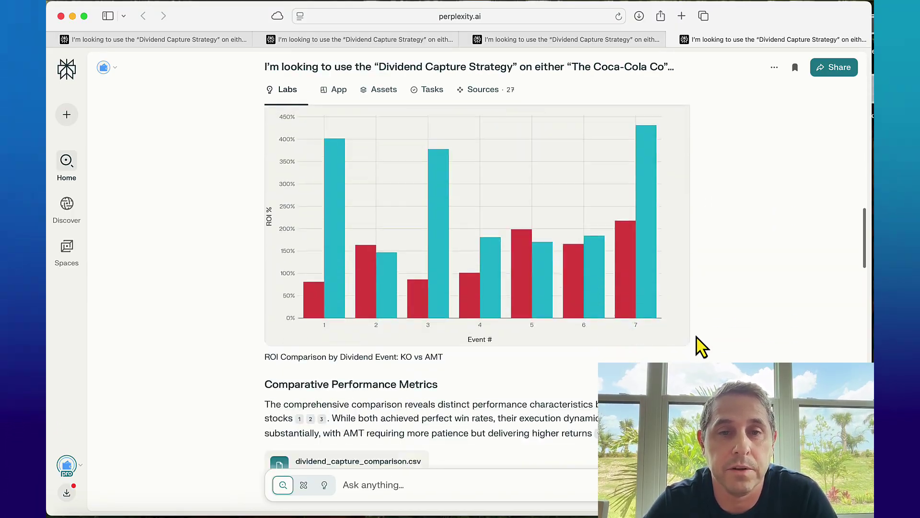
{"action": "scroll", "coordinate": [701, 347], "scroll_direction": "down", "scroll_amount": 20}
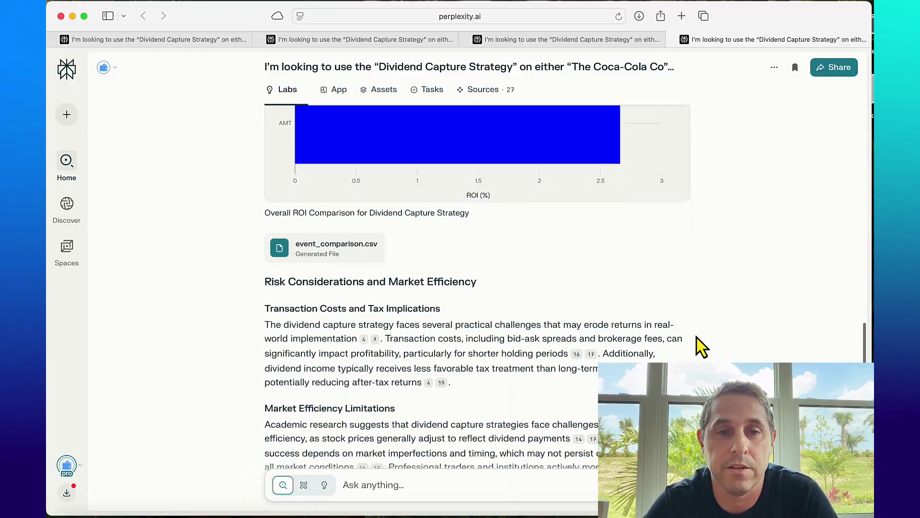
{"action": "scroll", "coordinate": [701, 346], "scroll_direction": "down", "scroll_amount": 15}
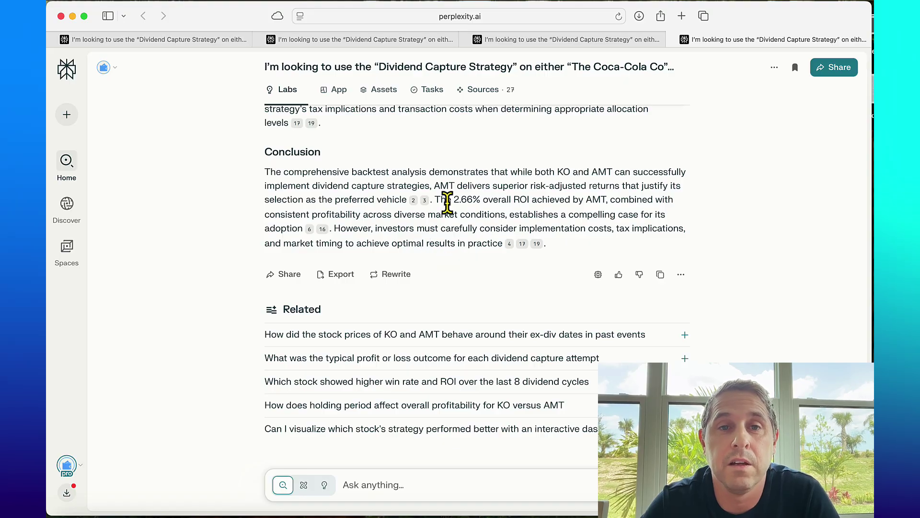
Open the KO vs AMT dashboard as an app and review its summary metrics
{"action": "left_click", "coordinate": [339, 91]}
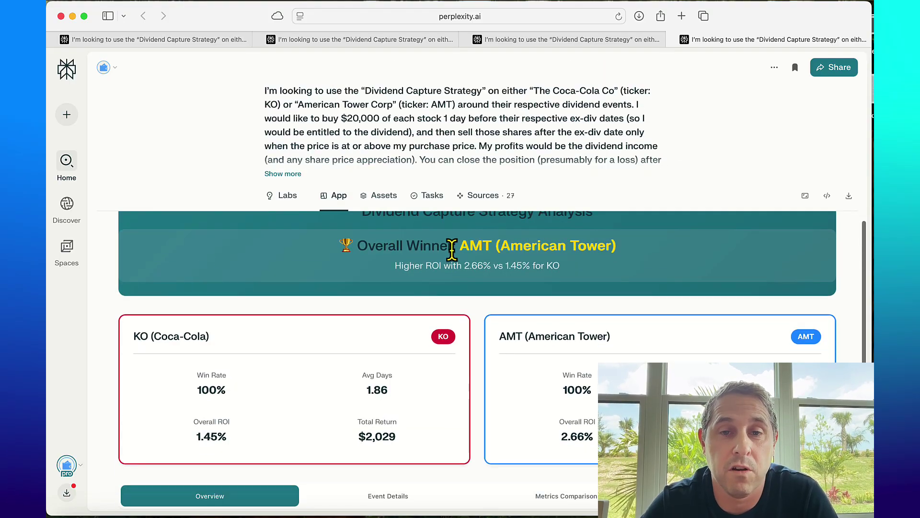
{"action": "scroll", "coordinate": [489, 338], "scroll_direction": "down", "scroll_amount": 1}
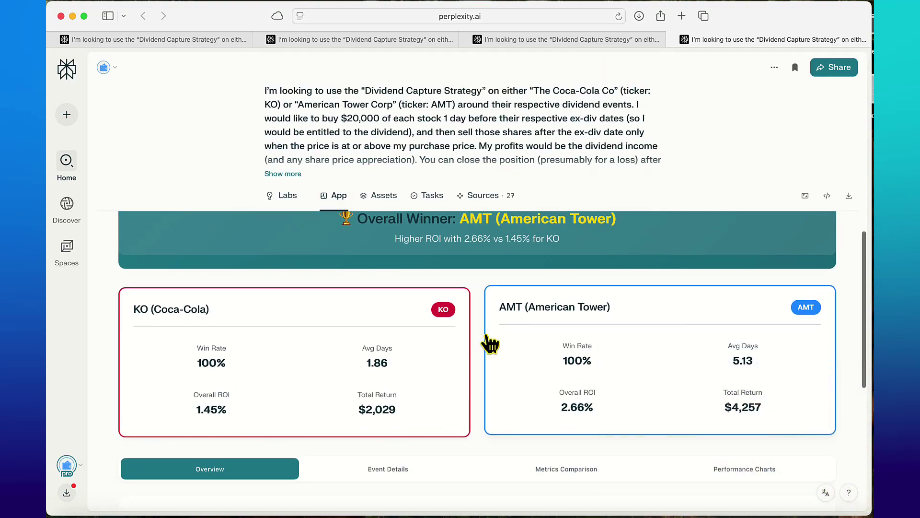
{"action": "mouse_move", "coordinate": [726, 370]}
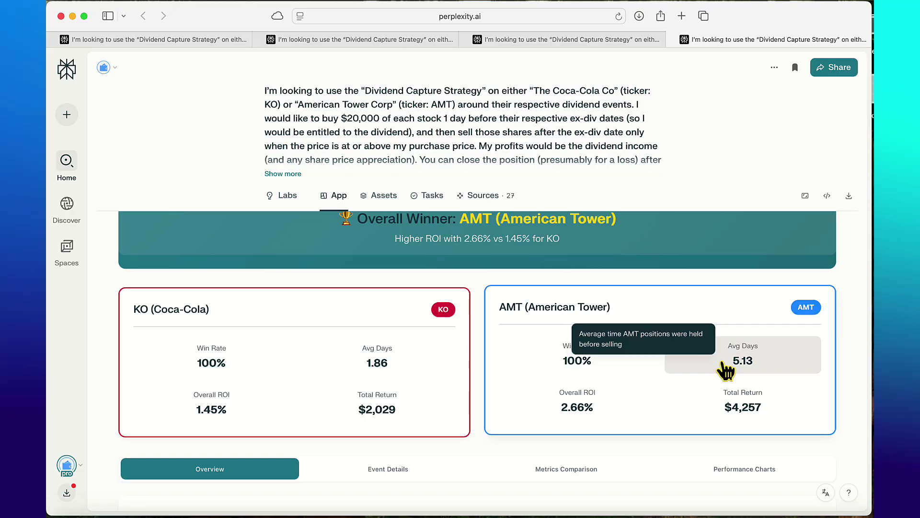
{"action": "mouse_move", "coordinate": [571, 369]}
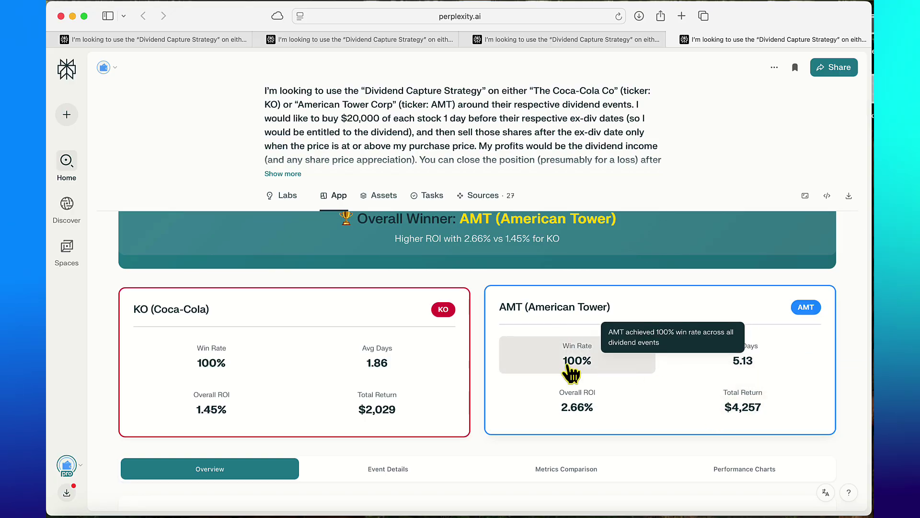
{"action": "scroll", "coordinate": [571, 369], "scroll_direction": "down", "scroll_amount": 5}
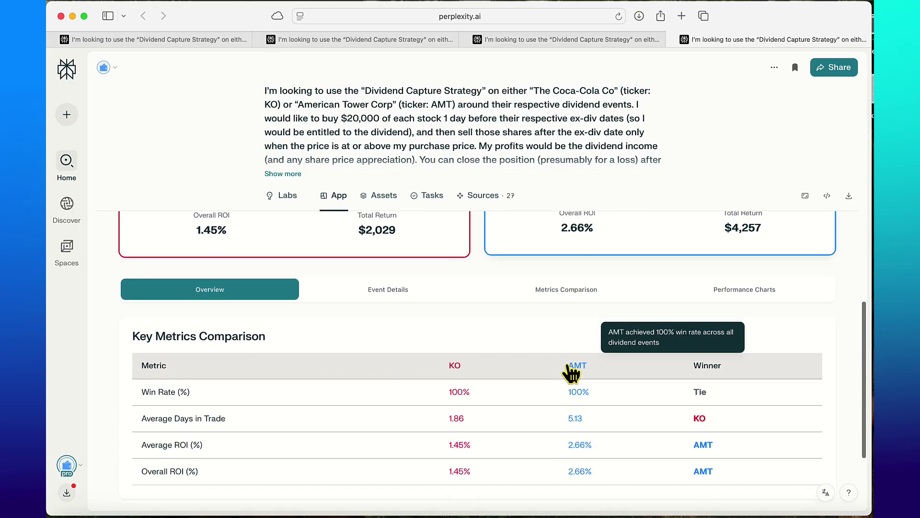
{"action": "scroll", "coordinate": [389, 339], "scroll_direction": "down", "scroll_amount": 2}
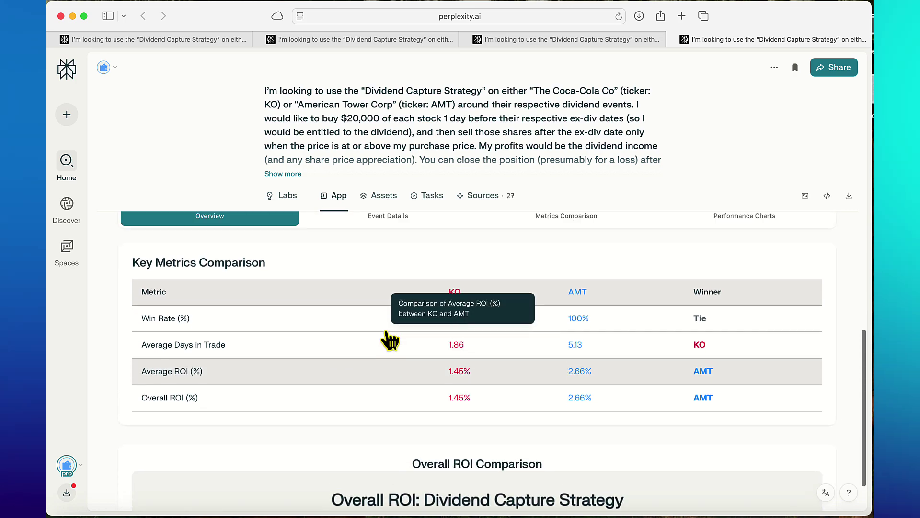
{"action": "scroll", "coordinate": [396, 298], "scroll_direction": "up", "scroll_amount": 1}
Show the KO dividend events table, then the KO vs AMT metrics comparison charts
{"action": "left_click", "coordinate": [390, 266]}
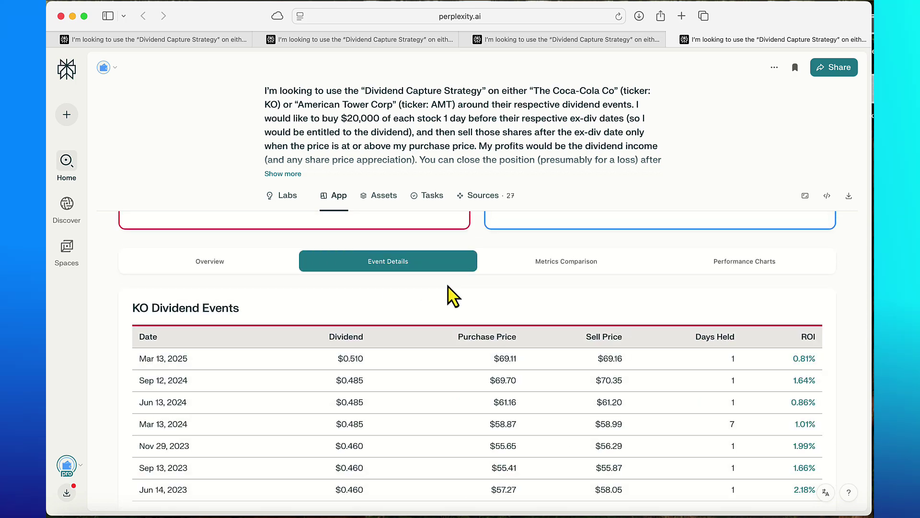
{"action": "left_click", "coordinate": [569, 269]}
{"action": "scroll", "coordinate": [501, 350], "scroll_direction": "down", "scroll_amount": 3}
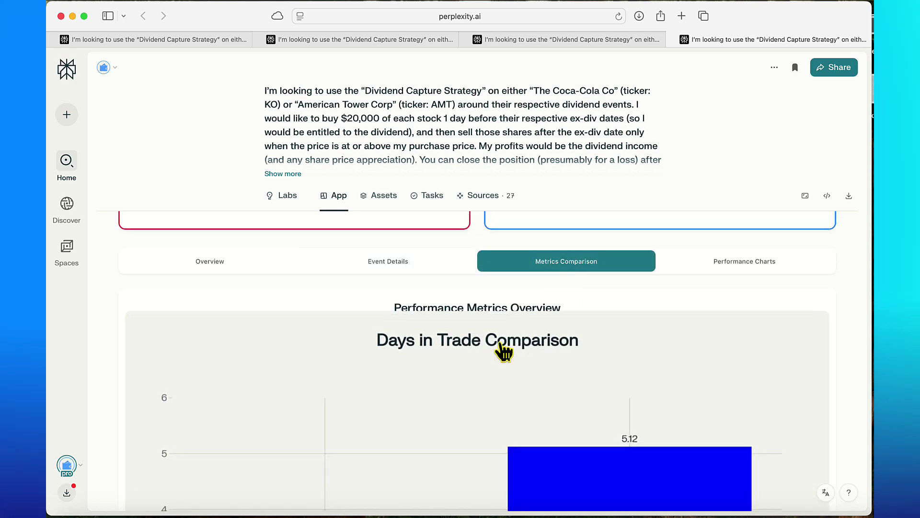
{"action": "scroll", "coordinate": [504, 353], "scroll_direction": "down", "scroll_amount": 4}
{"action": "scroll", "coordinate": [504, 353], "scroll_direction": "up", "scroll_amount": 9}
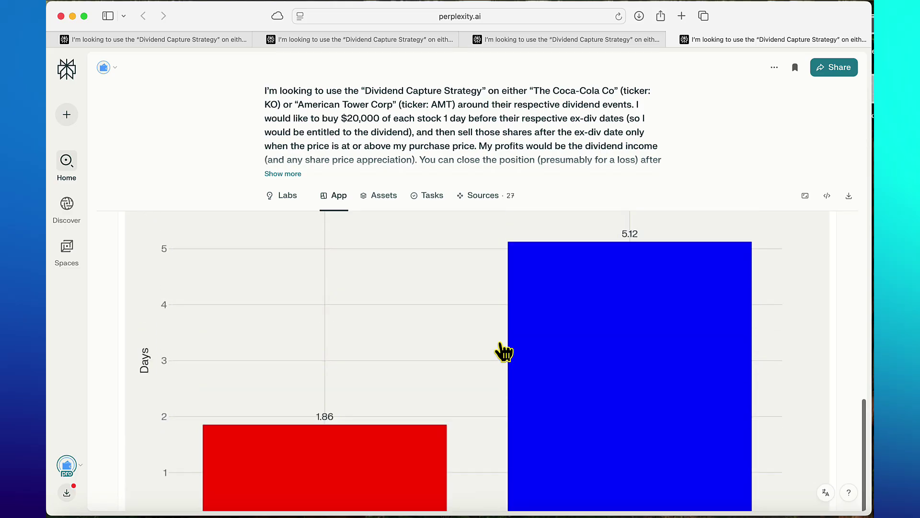
Show the Performance Charts with the ROI comparison by dividend event
{"action": "left_click", "coordinate": [731, 402]}
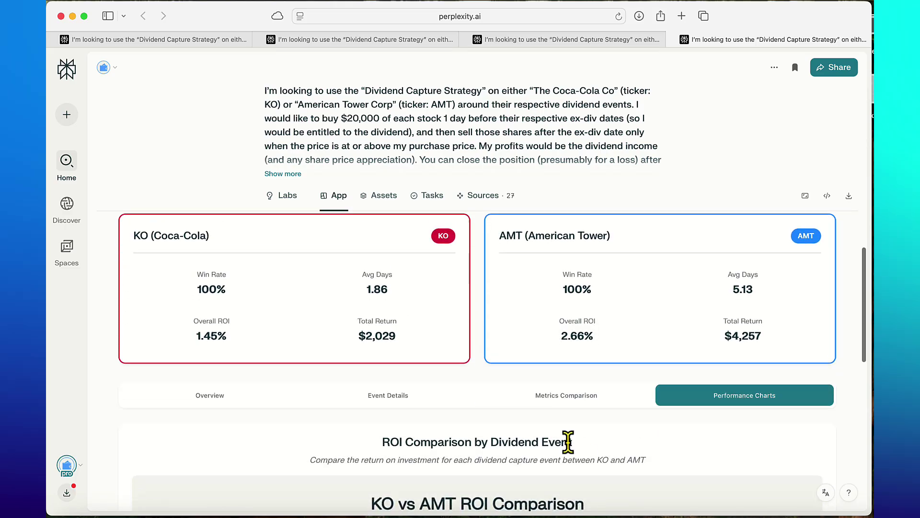
{"action": "scroll", "coordinate": [568, 442], "scroll_direction": "down", "scroll_amount": 3}
{"action": "scroll", "coordinate": [569, 442], "scroll_direction": "down", "scroll_amount": 4}
{"action": "scroll", "coordinate": [568, 439], "scroll_direction": "up", "scroll_amount": 8}
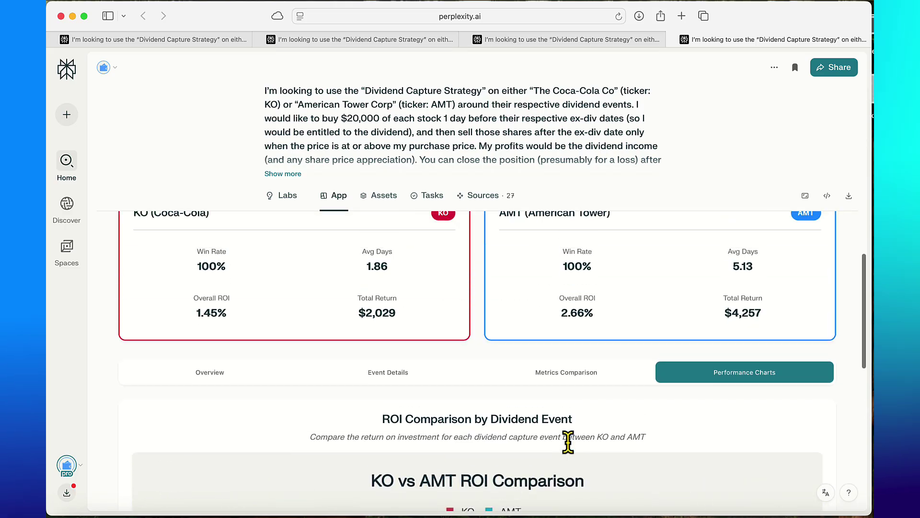
{"action": "scroll", "coordinate": [453, 402], "scroll_direction": "up", "scroll_amount": 2}
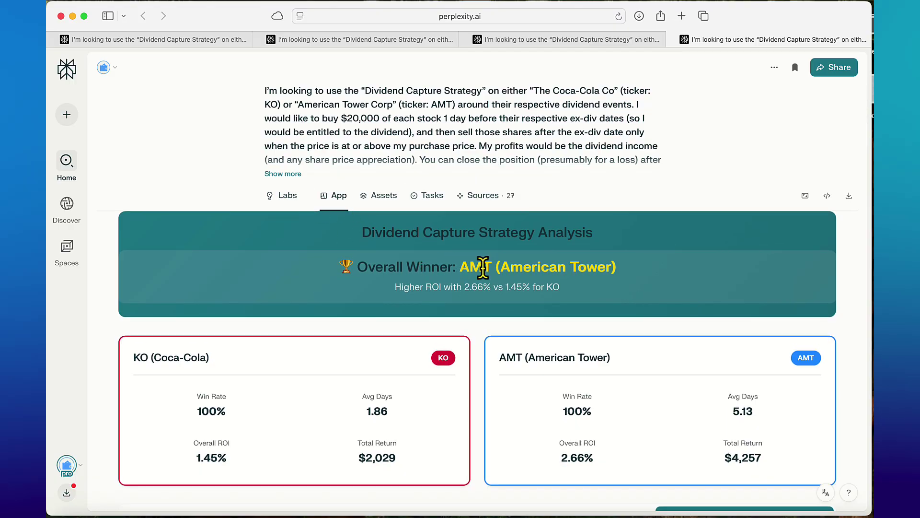
{"action": "scroll", "coordinate": [476, 357], "scroll_direction": "down", "scroll_amount": 1}
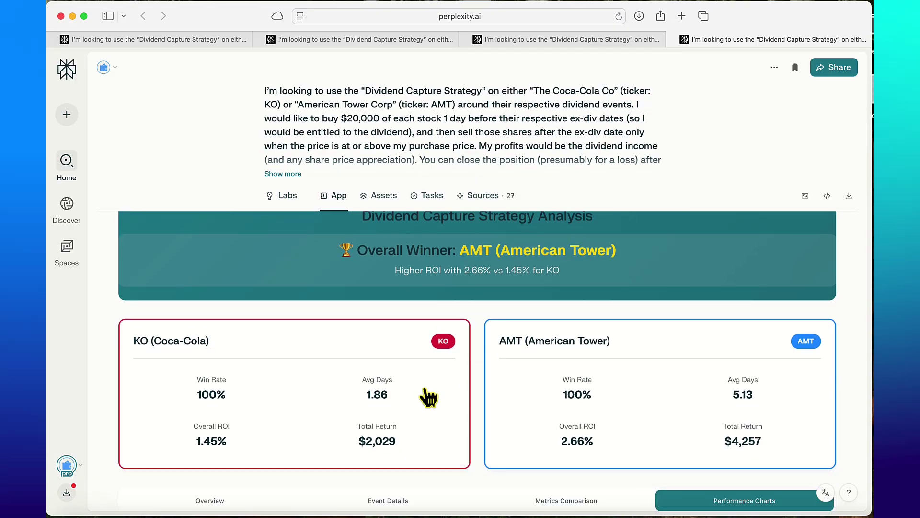
{"action": "mouse_move", "coordinate": [203, 405]}
{"action": "mouse_move", "coordinate": [335, 401]}
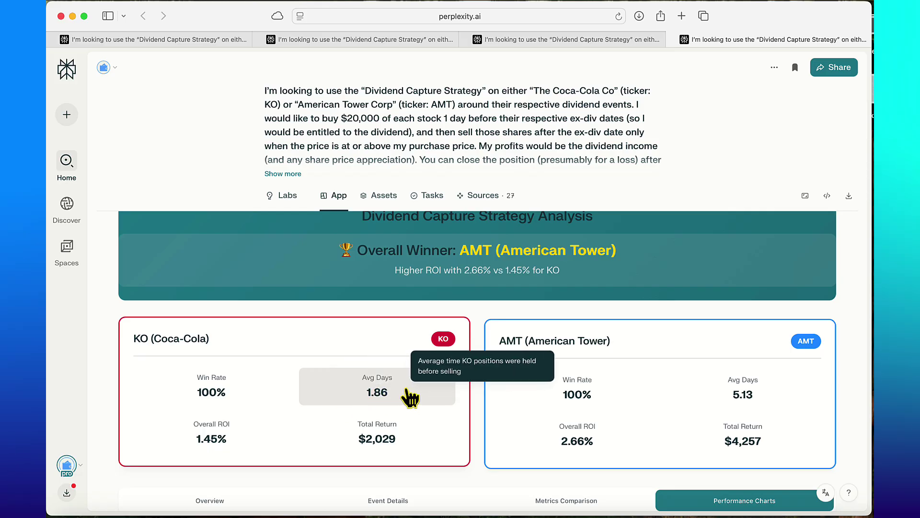